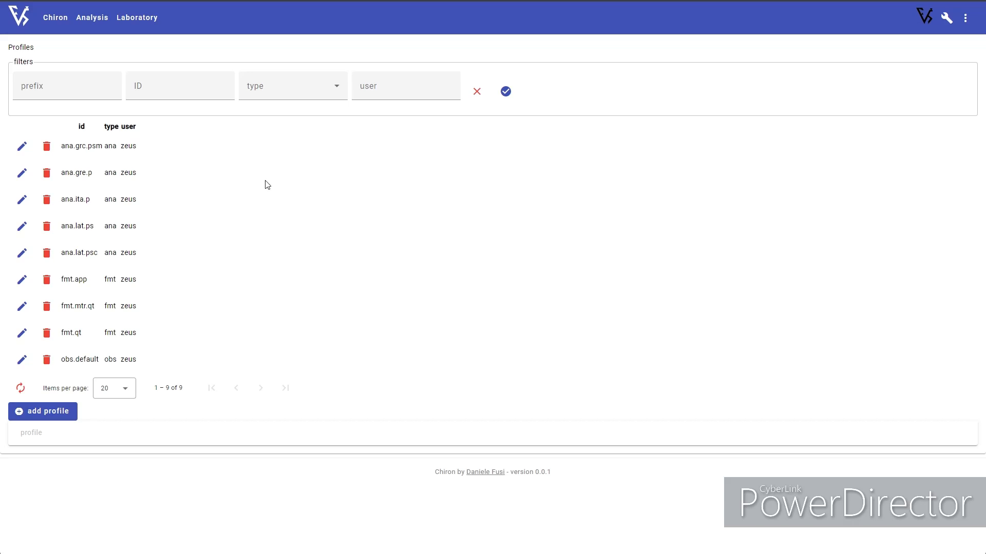
Open the analysis demo and clear the text to analyze
{"action": "left_click", "coordinate": [93, 29]}
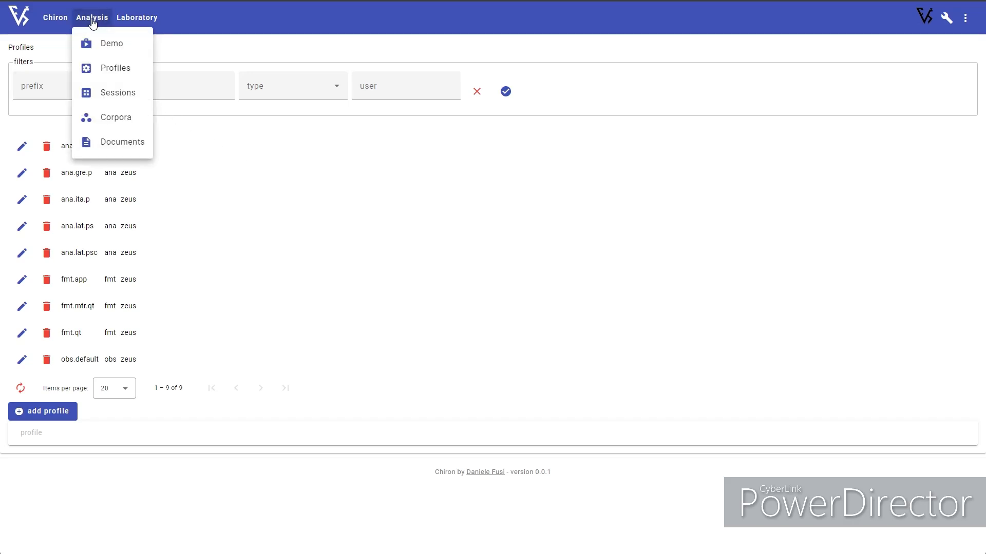
{"action": "left_click", "coordinate": [91, 42]}
{"action": "left_click", "coordinate": [73, 131]}
{"action": "key", "text": "ctrl+a"}
{"action": "key", "text": "Delete"}
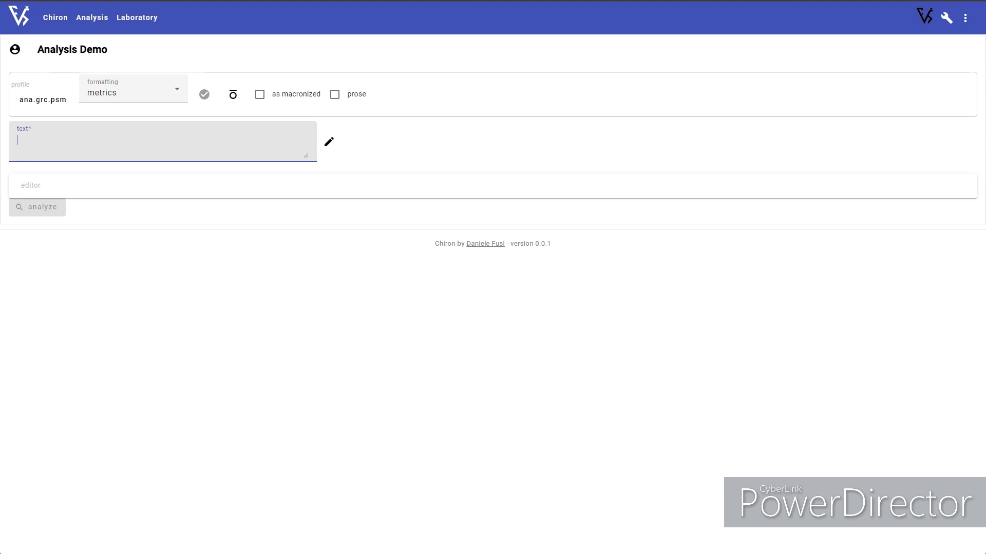
Enter the verse "πολλὰς δ' ἰφθίμους ψυχὰς Ἄϊδι προΐαψεν" as the text and analyze it
{"action": "key", "text": "alt+Tab"}
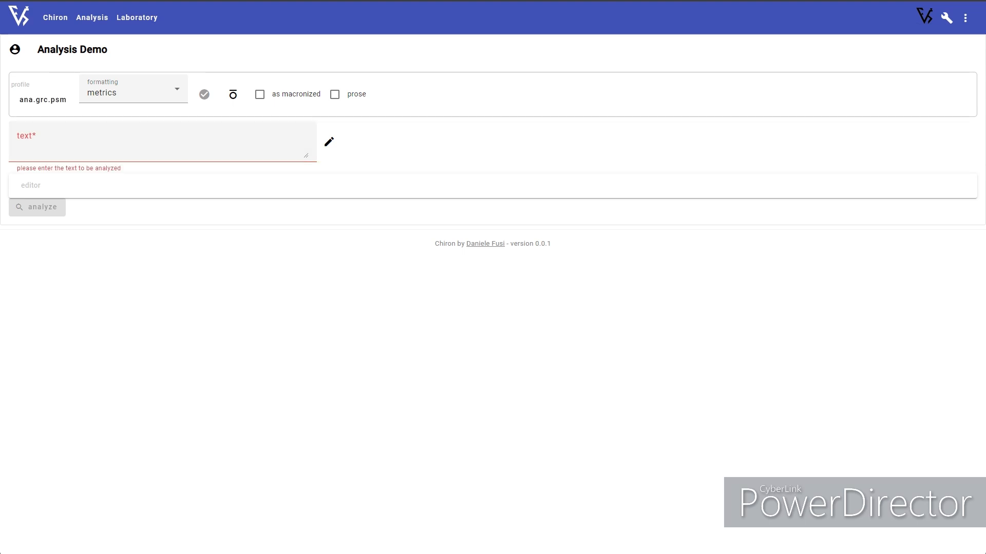
{"action": "left_click", "coordinate": [55, 153]}
{"action": "type", "text": "πολλὰς δ' ἰφθίμους ψυχὰς Ἄϊδι προΐαψεν"}
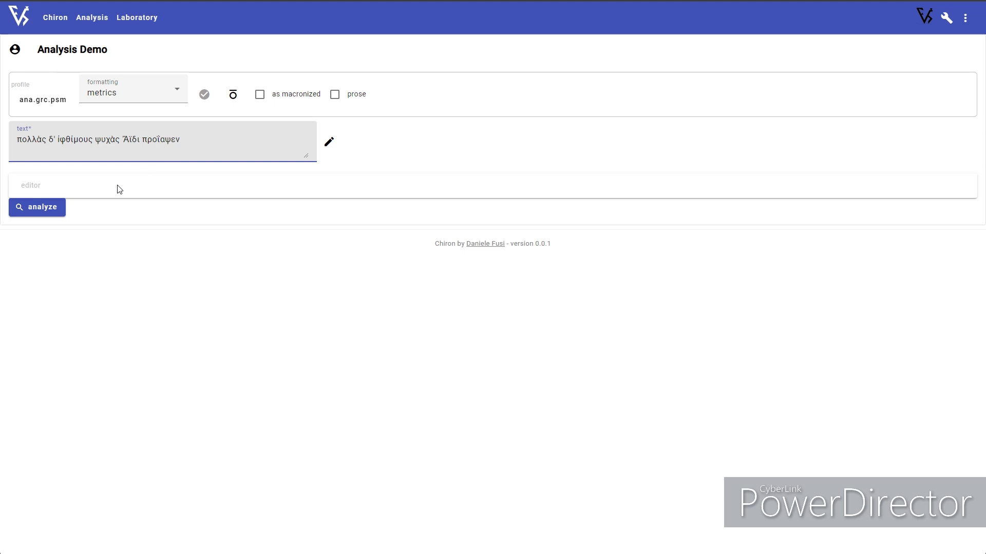
{"action": "left_click", "coordinate": [53, 212]}
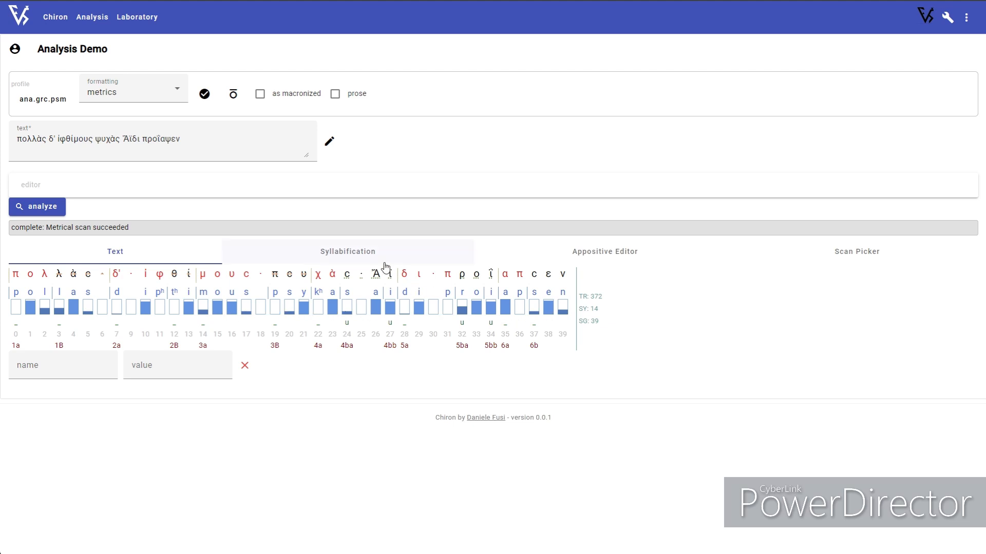
View the syllabification chart, narrow its range to the segments from δ' to ὰ, and restore the full range
{"action": "left_click", "coordinate": [335, 255]}
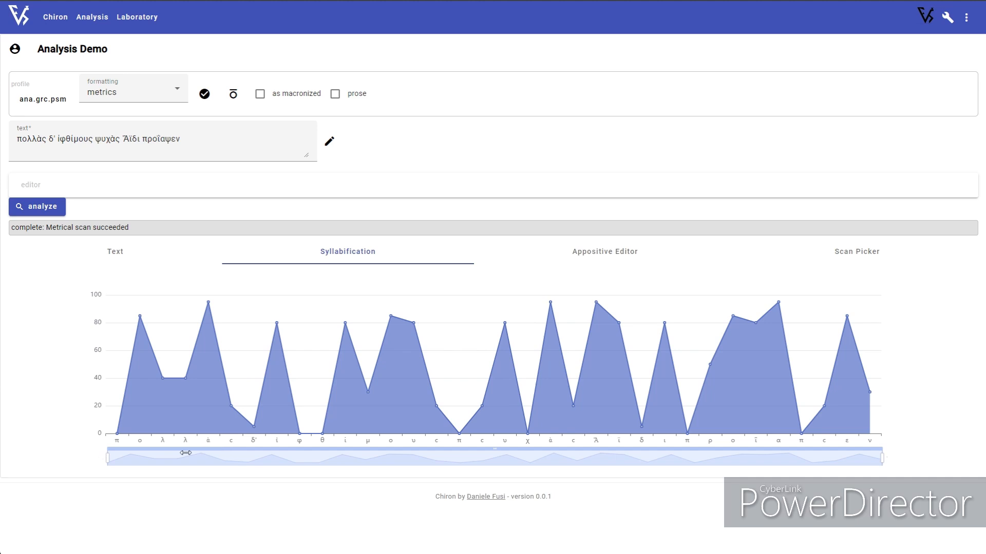
{"action": "left_click_drag", "start_coordinate": [109, 457], "coordinate": [249, 454]}
{"action": "left_click_drag", "start_coordinate": [882, 455], "coordinate": [546, 472]}
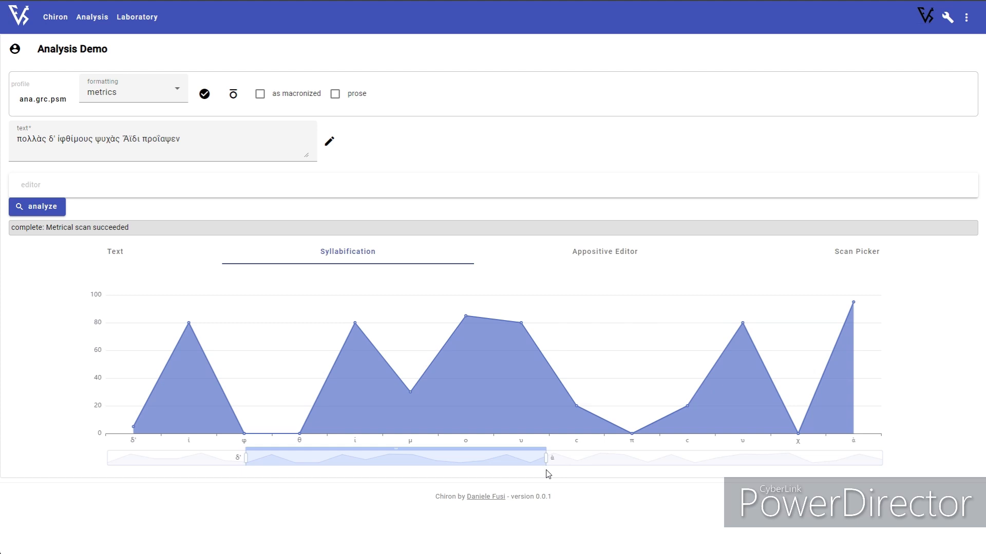
{"action": "left_click_drag", "start_coordinate": [548, 474], "coordinate": [915, 479]}
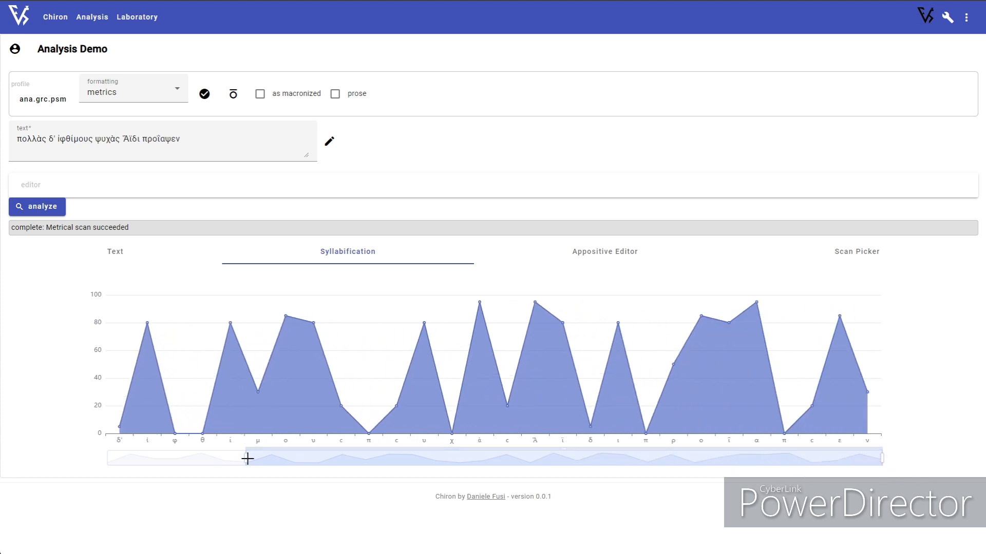
{"action": "left_click_drag", "start_coordinate": [245, 458], "coordinate": [74, 470]}
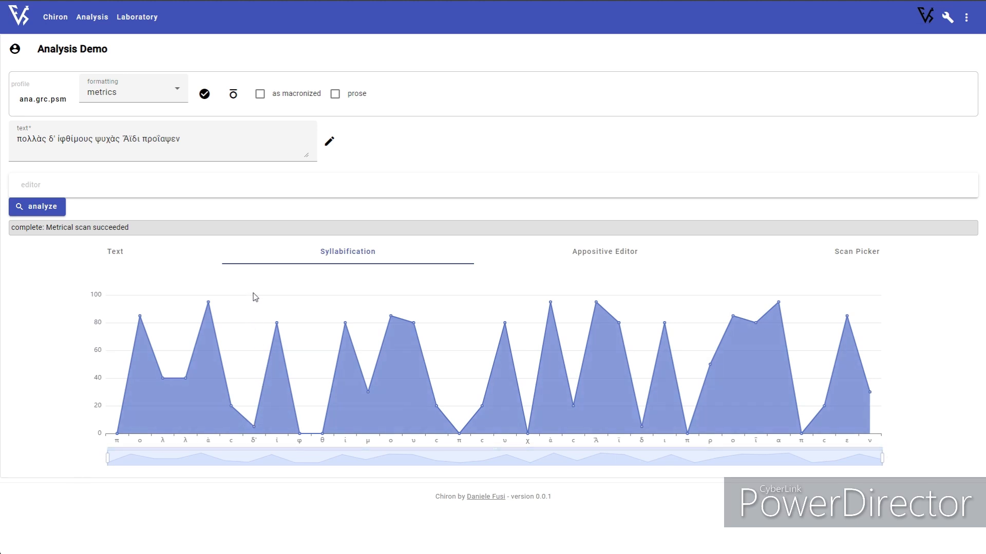
Return to the text view of the analysis and display the details of the verse's first segment, π
{"action": "left_click", "coordinate": [119, 256]}
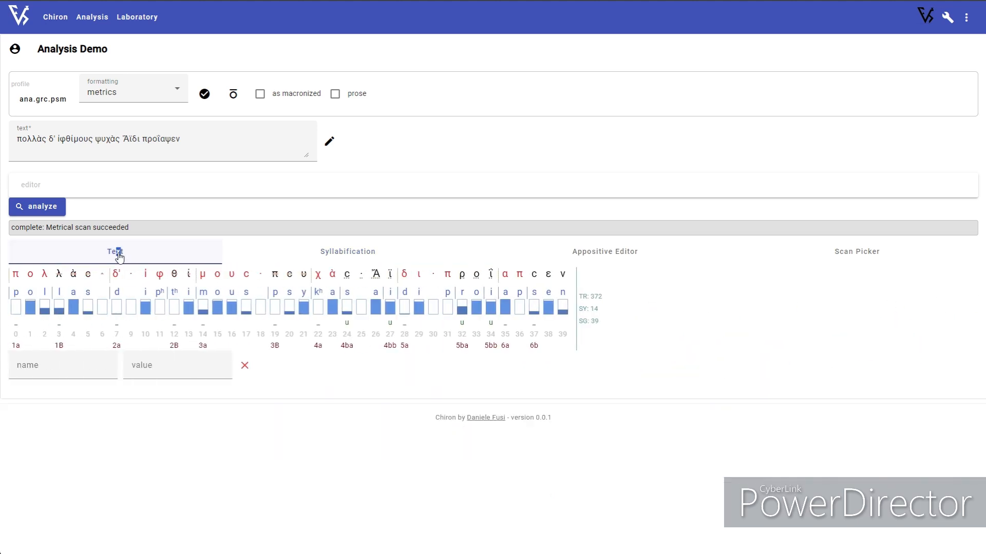
{"action": "left_click", "coordinate": [159, 254]}
{"action": "left_click", "coordinate": [15, 275]}
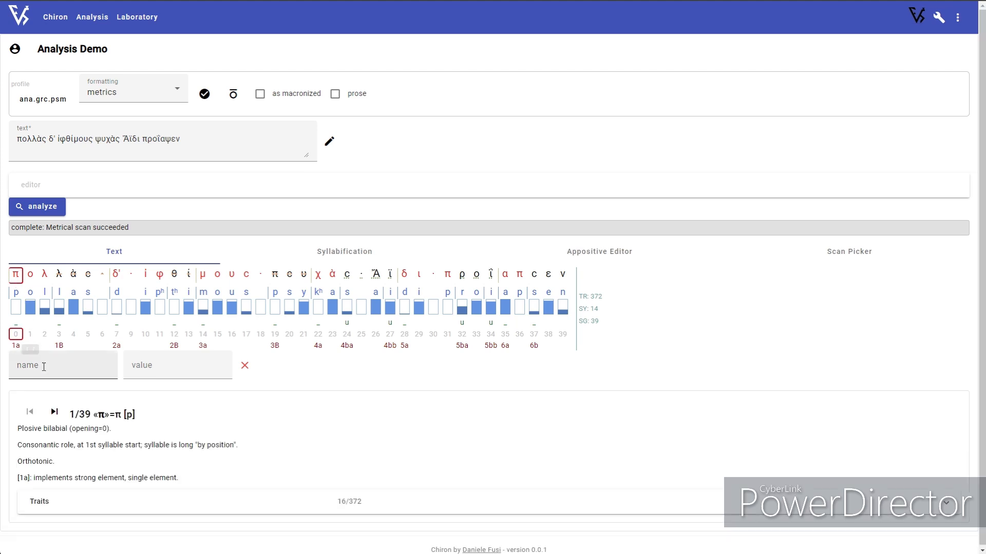
{"action": "scroll", "coordinate": [269, 425], "scroll_direction": "down", "scroll_amount": 1}
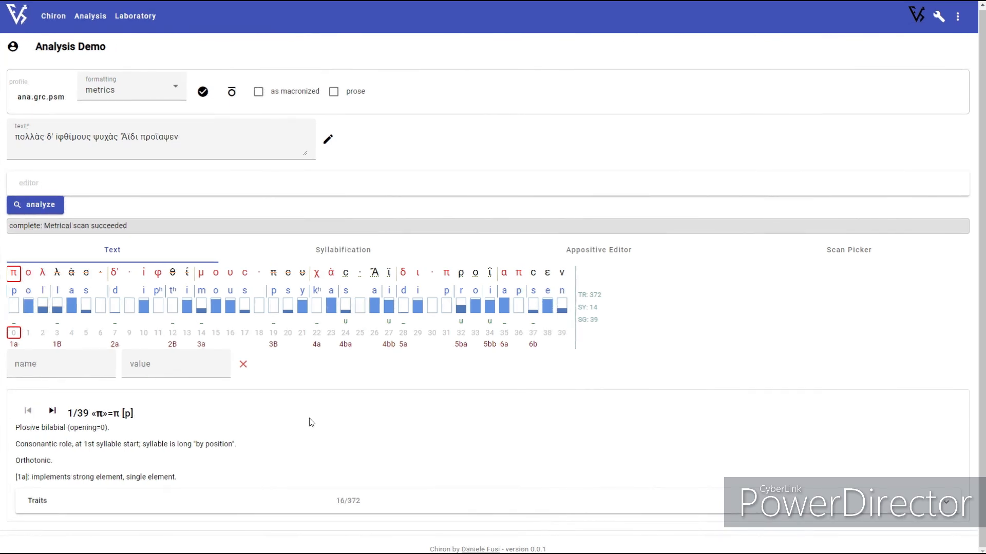
Expand the traits of the segment π and examine their names, values, categories and scopes
{"action": "left_click", "coordinate": [37, 505]}
{"action": "scroll", "coordinate": [210, 444], "scroll_direction": "down", "scroll_amount": 1}
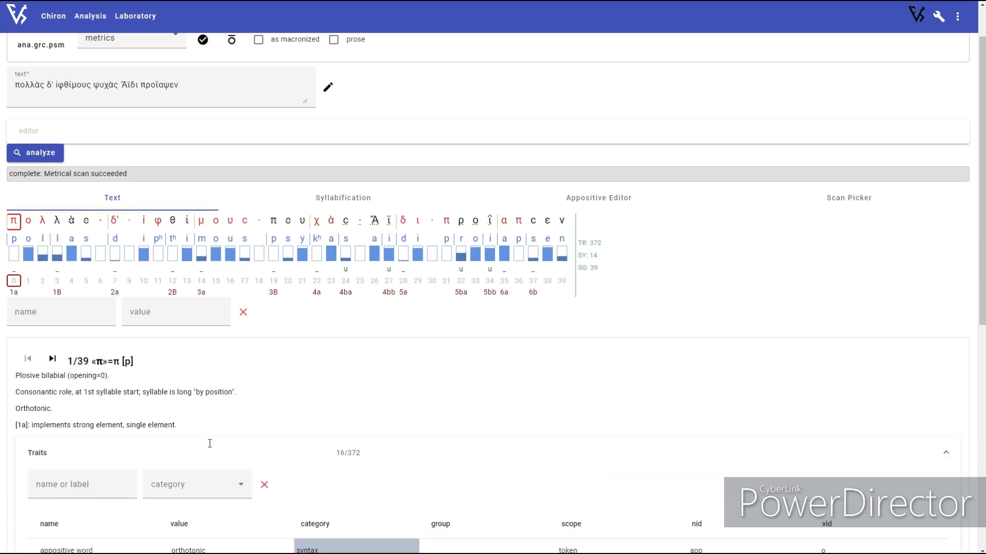
{"action": "scroll", "coordinate": [209, 443], "scroll_direction": "down", "scroll_amount": 6}
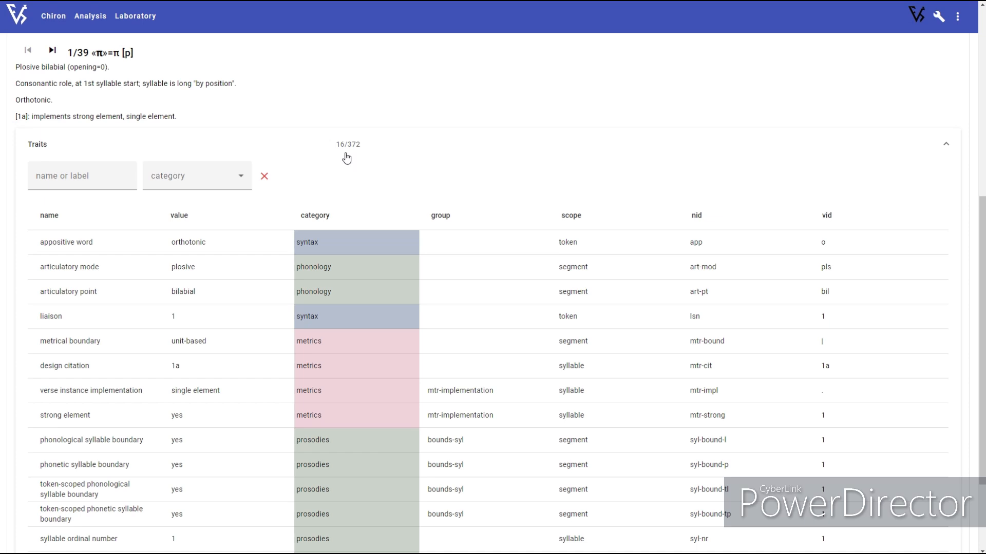
{"action": "scroll", "coordinate": [237, 245], "scroll_direction": "down", "scroll_amount": 3}
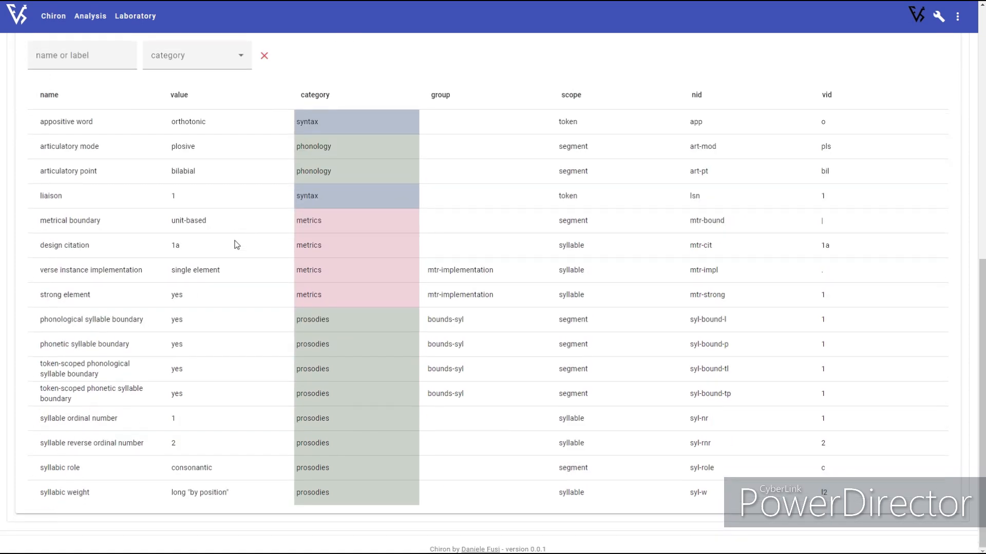
Filter the traits of the segment π by the phonology category and review them
{"action": "left_click", "coordinate": [242, 57]}
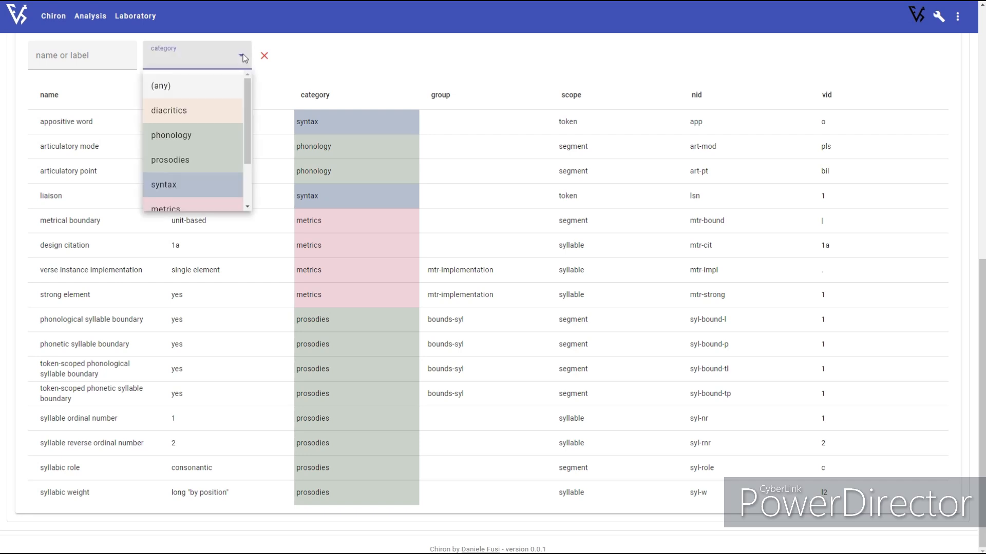
{"action": "left_click", "coordinate": [183, 138]}
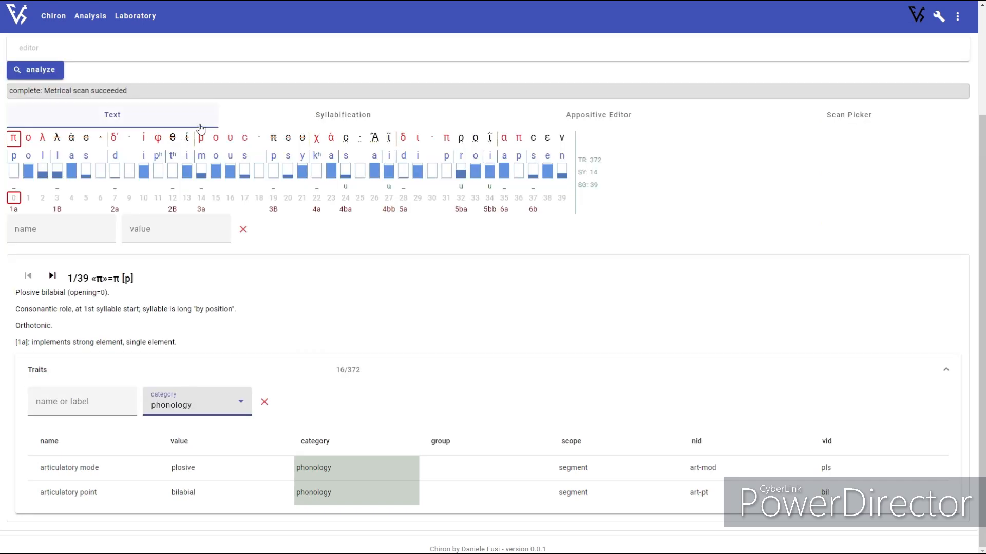
{"action": "scroll", "coordinate": [196, 434], "scroll_direction": "up", "scroll_amount": 1}
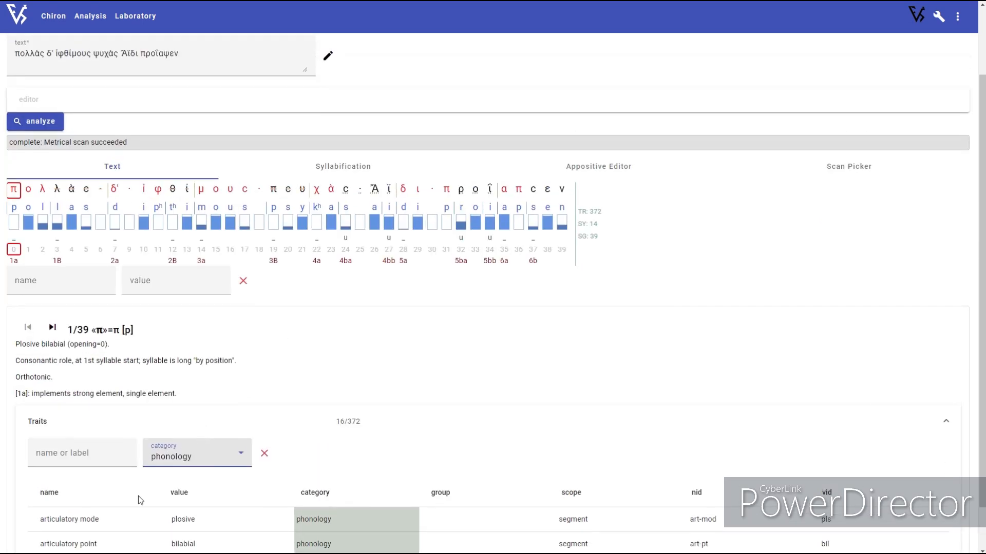
{"action": "scroll", "coordinate": [138, 496], "scroll_direction": "down", "scroll_amount": 1}
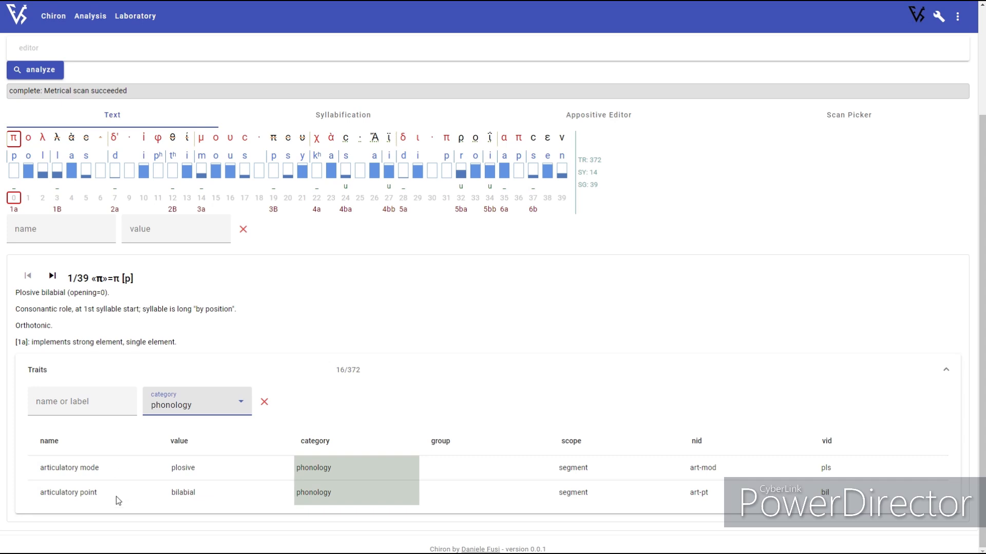
Reset the trait category filter and review the full list of traits
{"action": "left_click", "coordinate": [269, 403]}
{"action": "scroll", "coordinate": [311, 408], "scroll_direction": "down", "scroll_amount": 1}
{"action": "scroll", "coordinate": [311, 408], "scroll_direction": "down", "scroll_amount": 6}
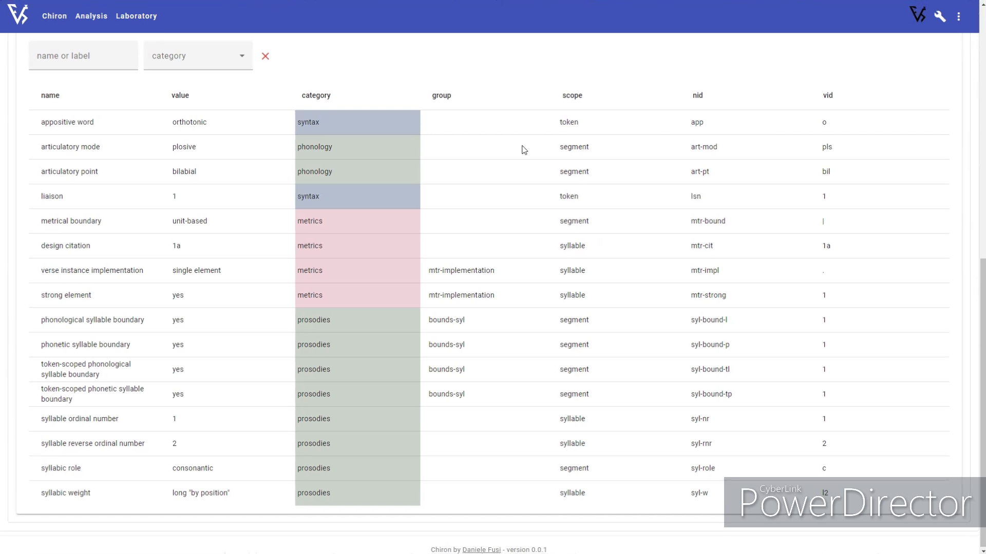
Filter the verse's segments by the trait name syl-w and the value l2
{"action": "scroll", "coordinate": [523, 150], "scroll_direction": "up", "scroll_amount": 10}
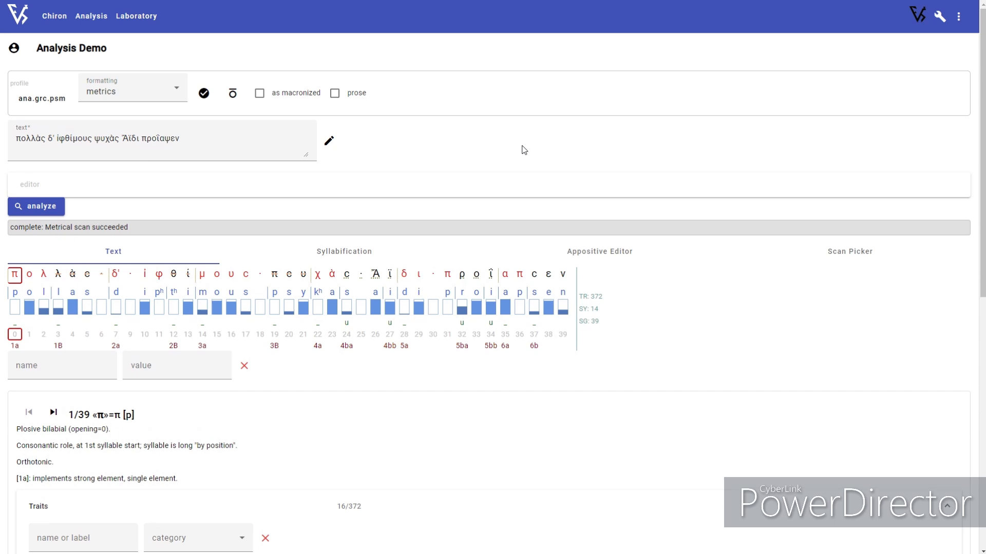
{"action": "left_click", "coordinate": [37, 371]}
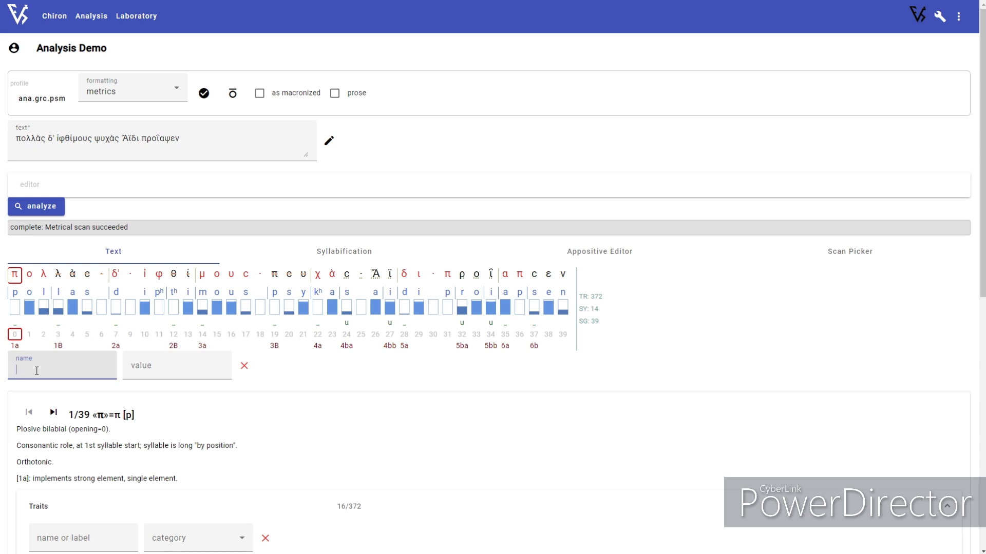
{"action": "type", "text": "syl-w"}
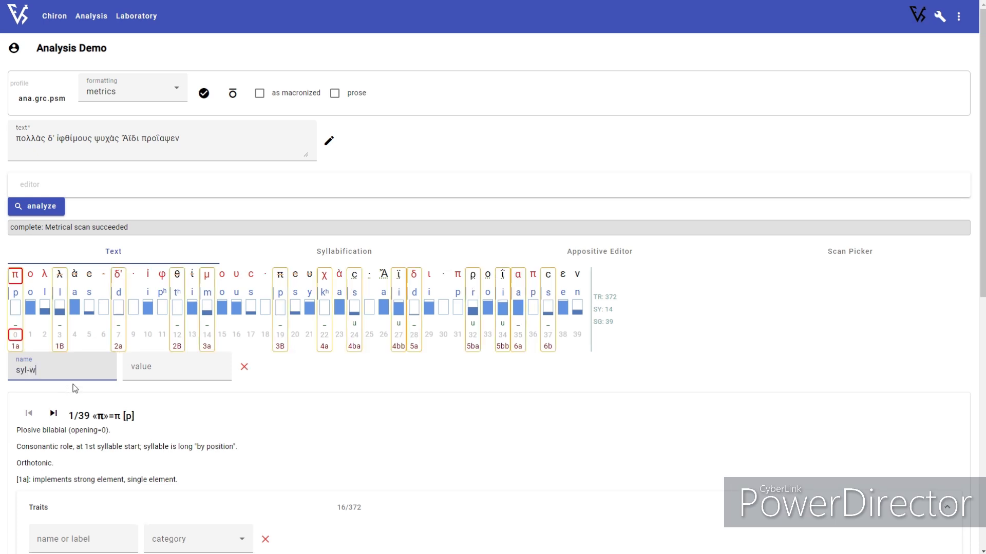
{"action": "left_click", "coordinate": [154, 369]}
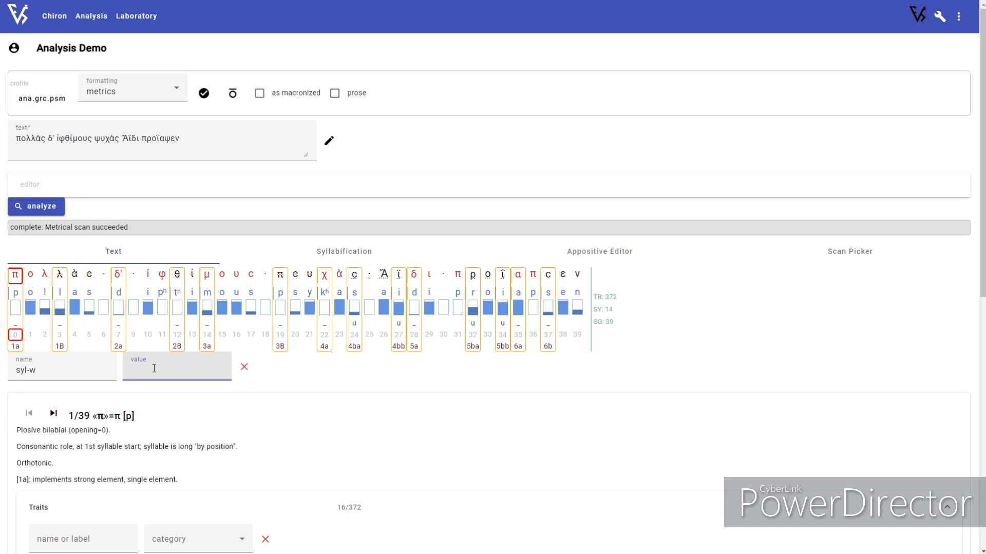
{"action": "type", "text": "l2"}
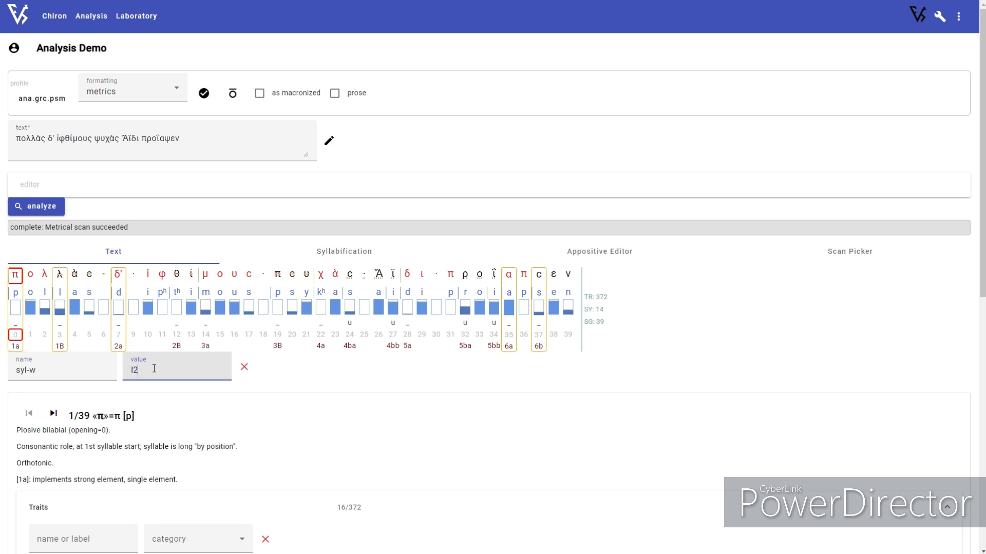
Change the value of the syl-w trait filter to l, then to d, and finally to b
{"action": "key", "text": "BackSpace"}
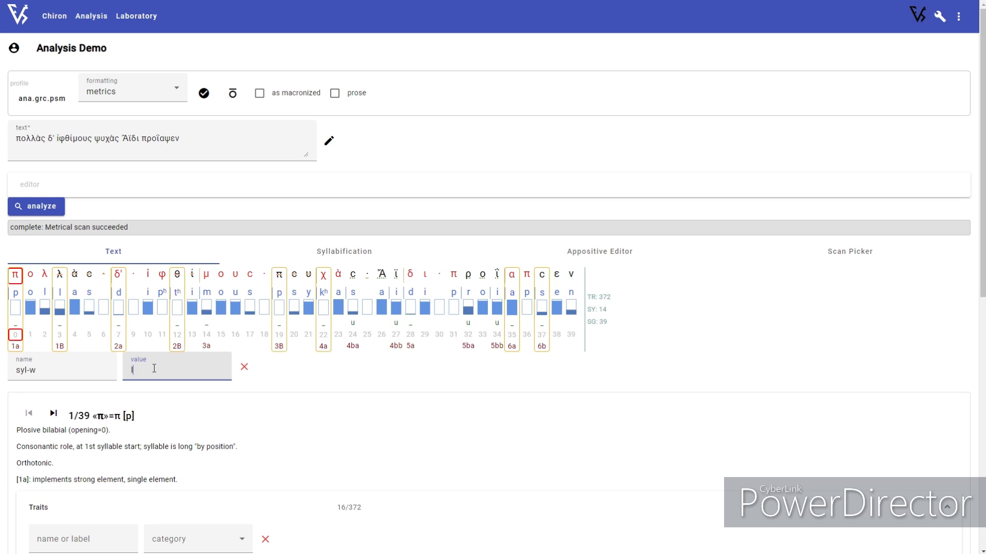
{"action": "double_click", "coordinate": [154, 369]}
{"action": "type", "text": "d"}
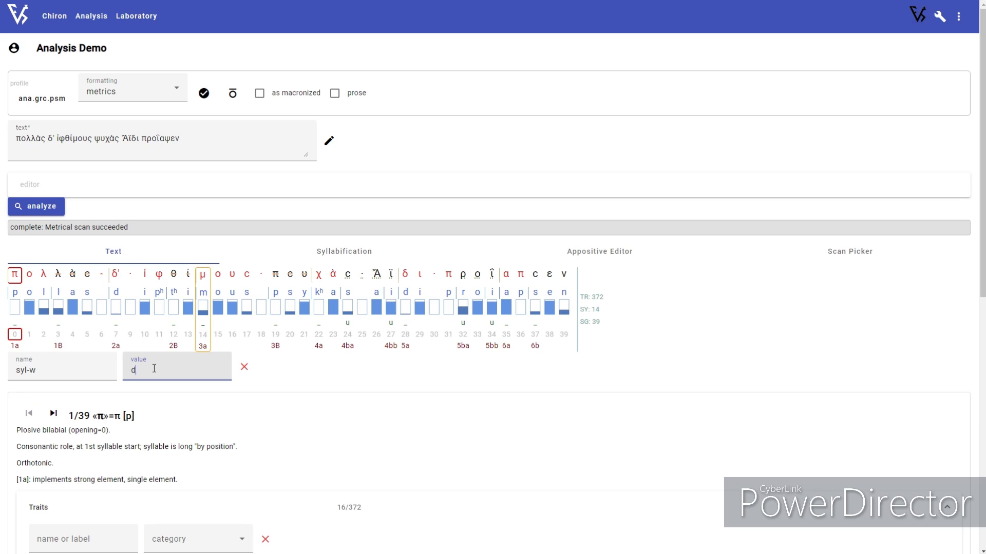
{"action": "double_click", "coordinate": [154, 368]}
{"action": "type", "text": "b"}
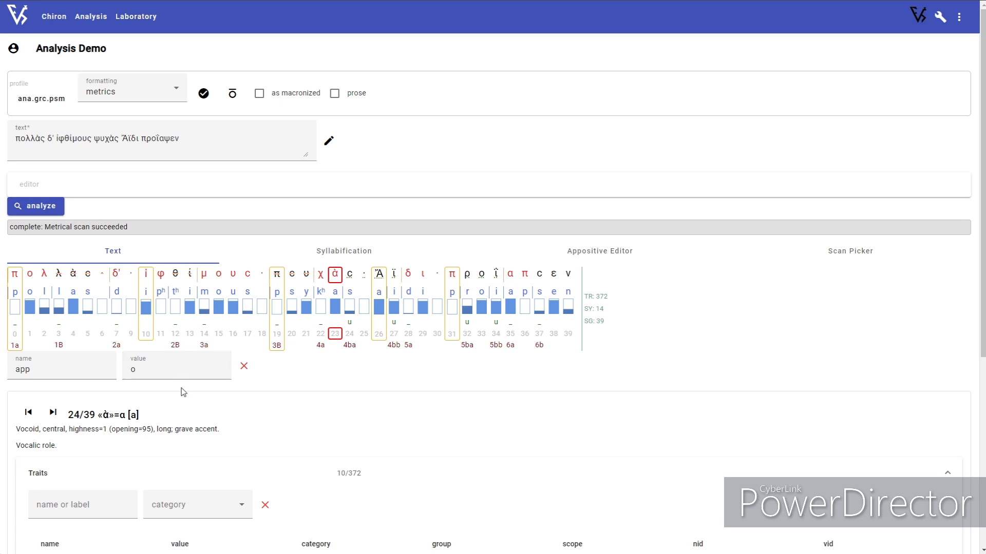
Reset the verse's trait filters and filter the segments by the trait name elided
{"action": "left_click", "coordinate": [242, 367]}
{"action": "left_click", "coordinate": [59, 370]}
{"action": "type", "text": "elided"}
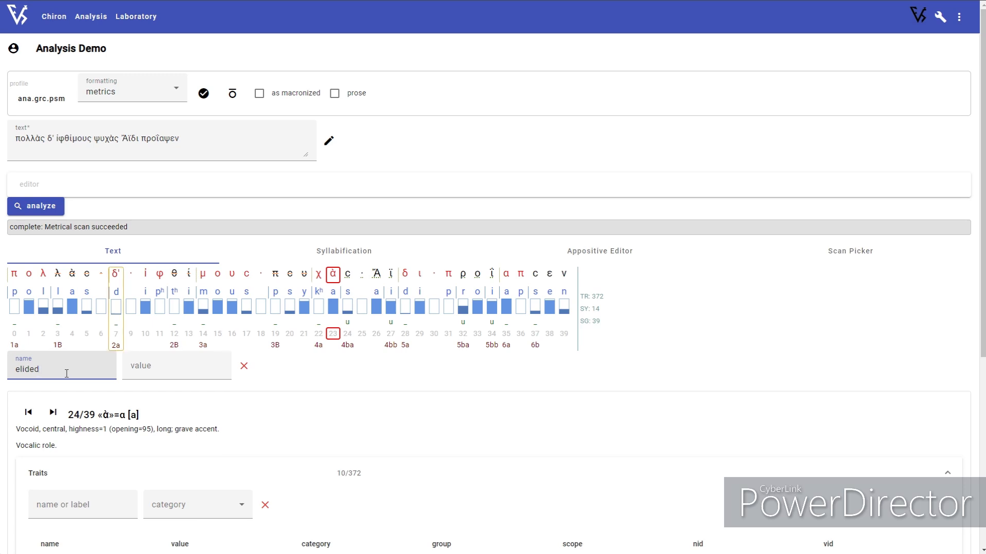
Filter the verse's segments by the trait name grc-acc, first with the value a and then with g
{"action": "double_click", "coordinate": [66, 374]}
{"action": "type", "text": "grc-acc"}
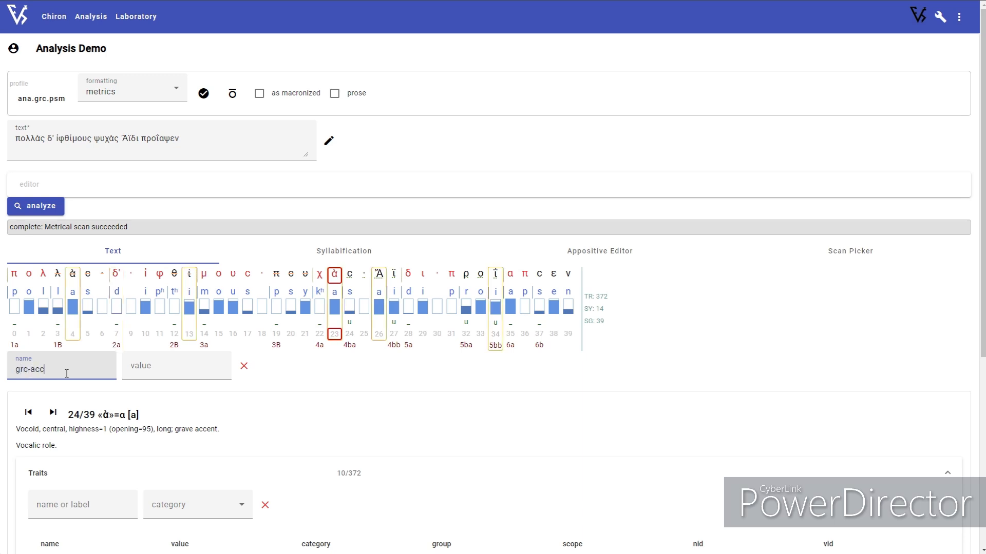
{"action": "key", "text": "Tab"}
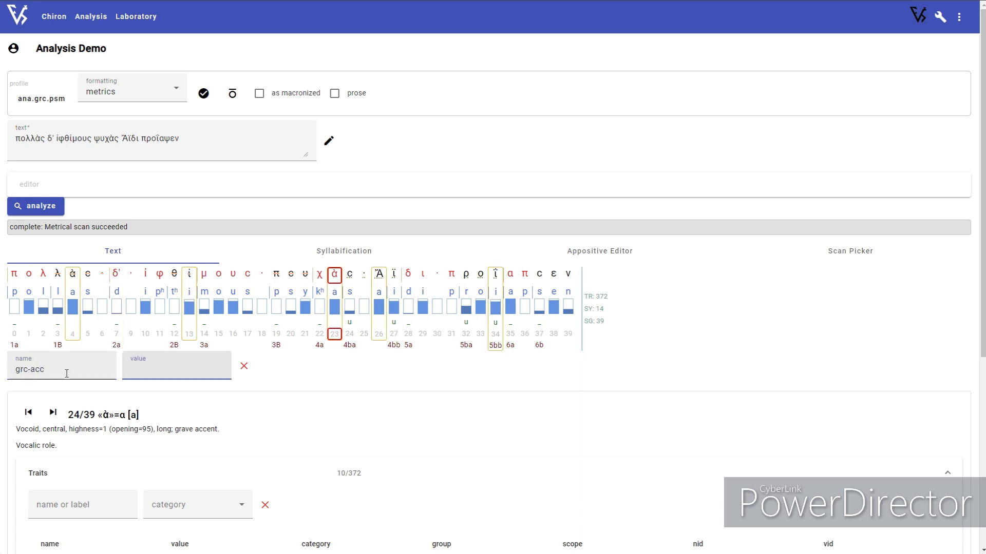
{"action": "type", "text": "a"}
{"action": "key", "text": "ctrl+a"}
{"action": "type", "text": "g"}
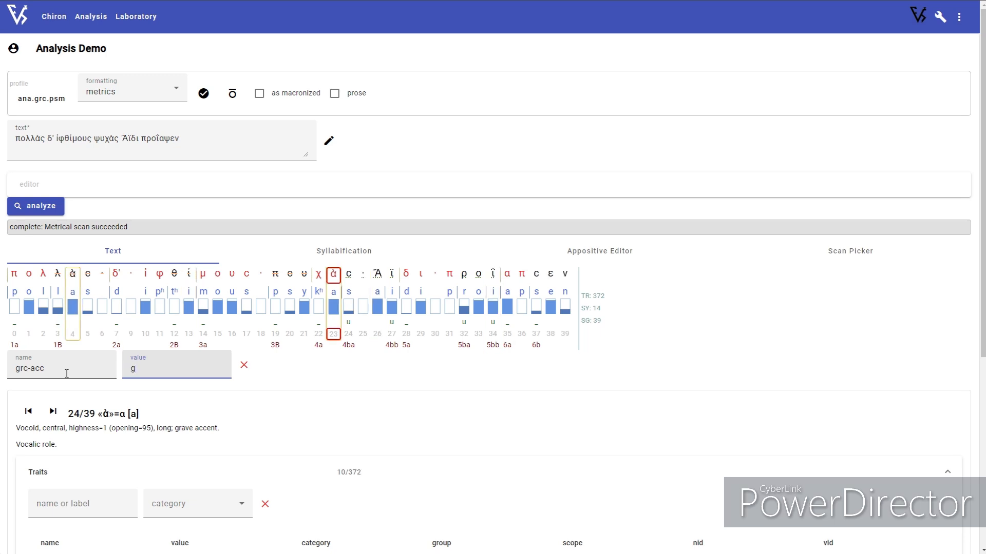
Reset the verse's trait filters and filter the segments by the trait name app
{"action": "left_click", "coordinate": [244, 365]}
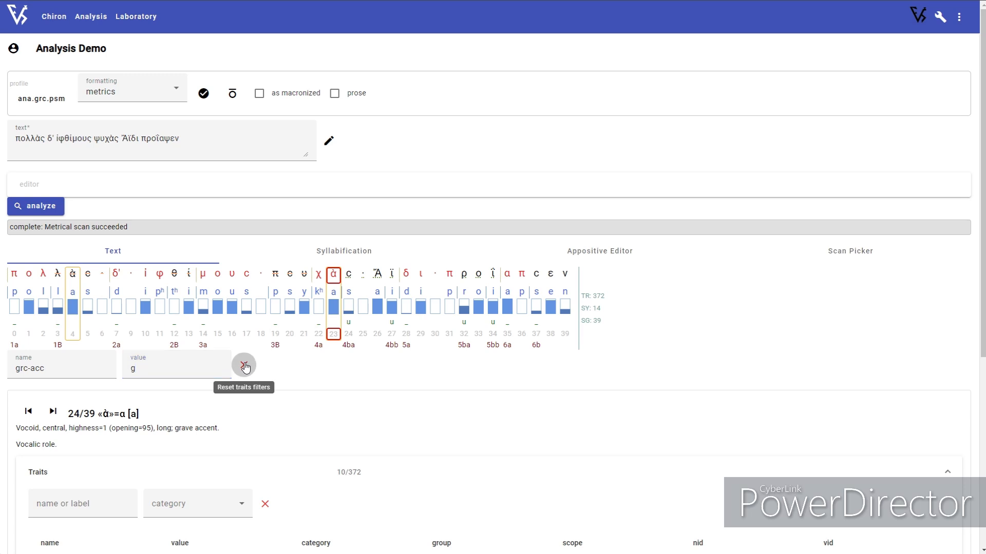
{"action": "left_click", "coordinate": [46, 365]}
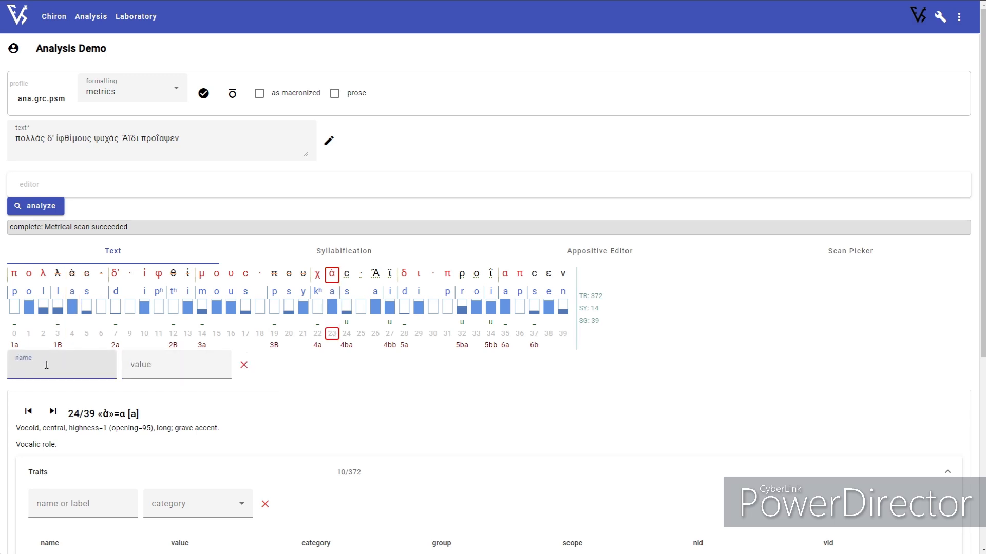
{"action": "type", "text": "app"}
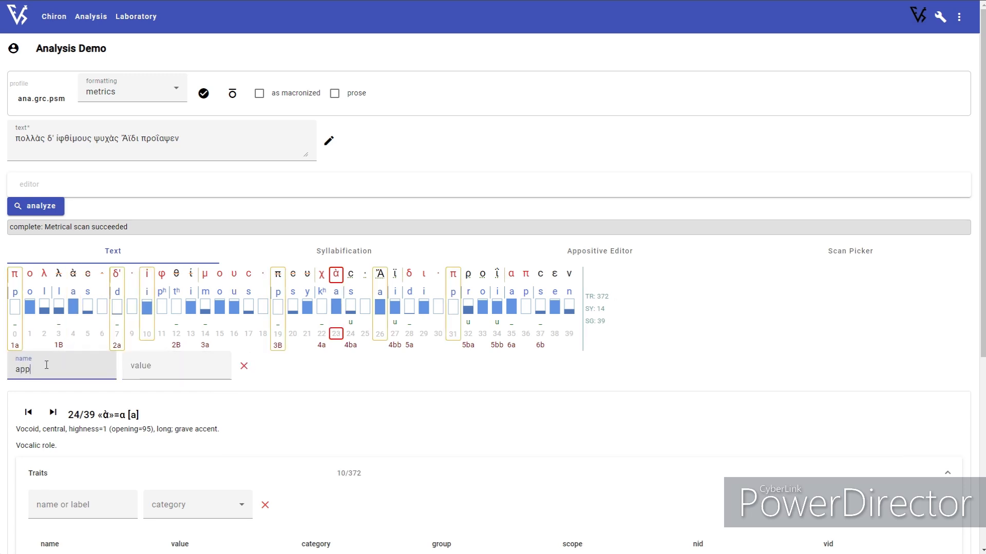
Narrow the app trait filter on the verse's segments to the value q and then to o
{"action": "key", "text": "Tab"}
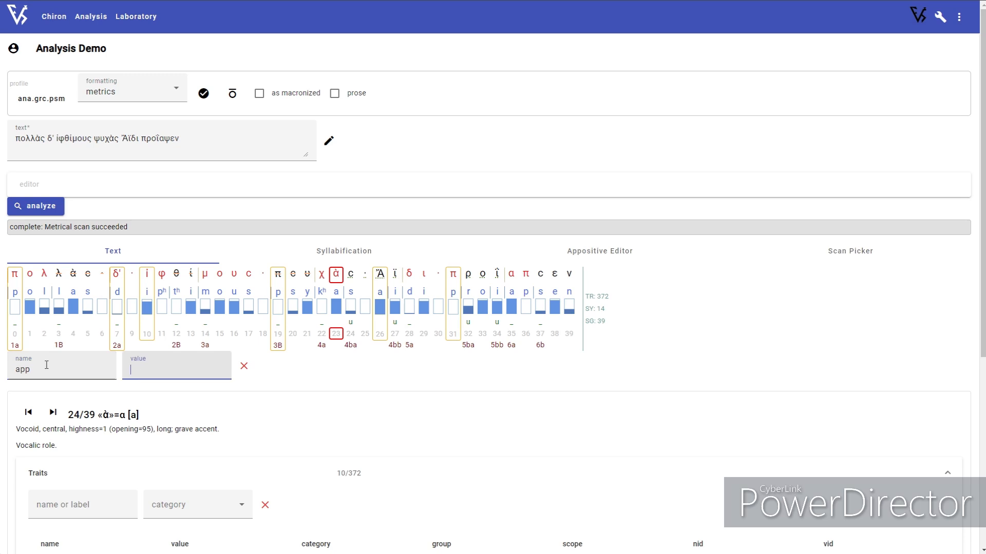
{"action": "type", "text": "q"}
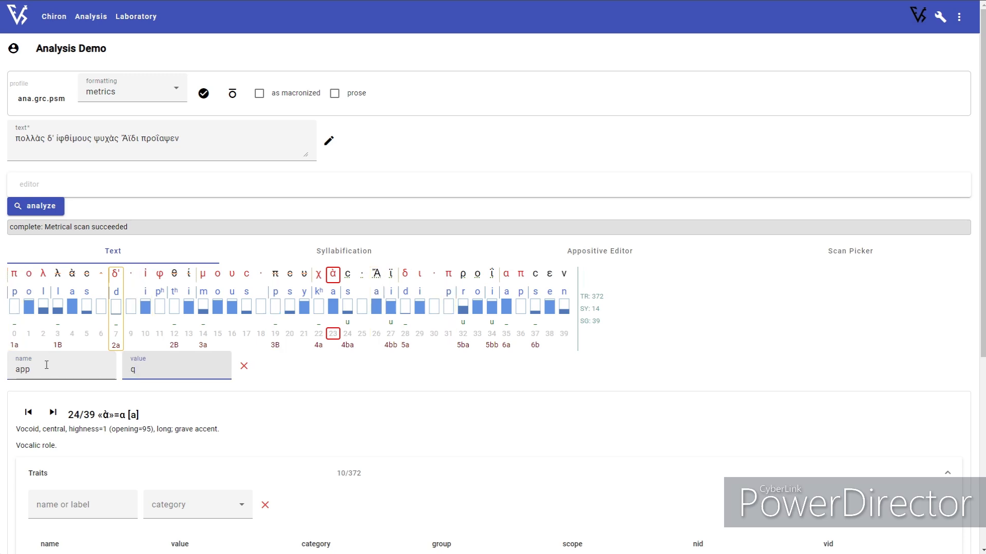
{"action": "key", "text": "ctrl+a"}
{"action": "type", "text": "o"}
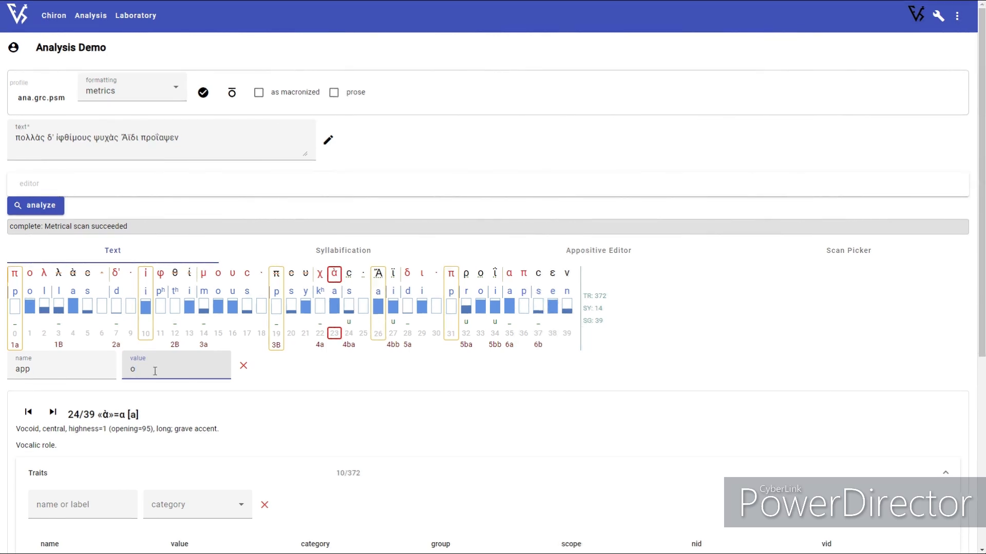
Reset the verse's trait filters and filter the segments by the trait name mtr-impl with a colon as value
{"action": "left_click", "coordinate": [243, 365]}
{"action": "left_click", "coordinate": [51, 365]}
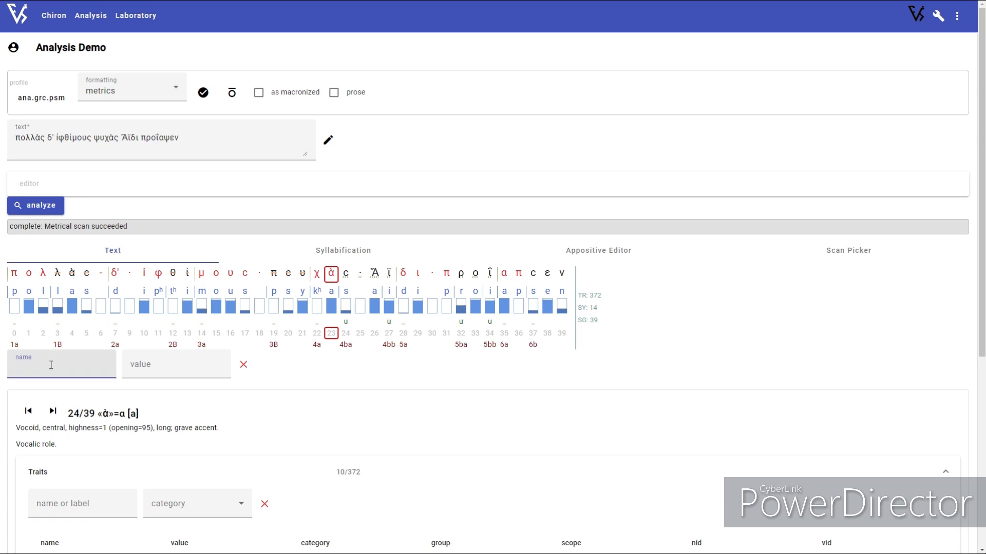
{"action": "type", "text": "mtr-impl"}
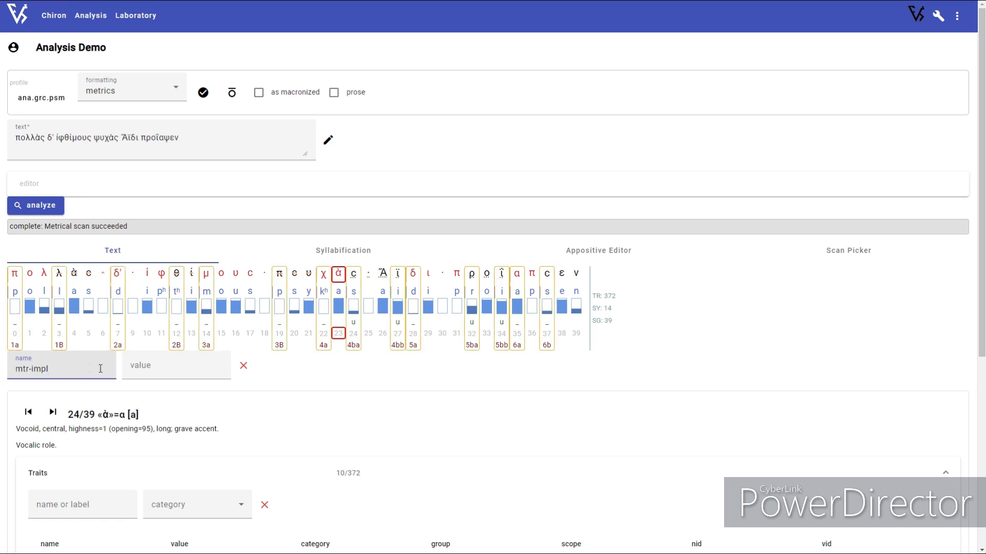
{"action": "left_click", "coordinate": [160, 370]}
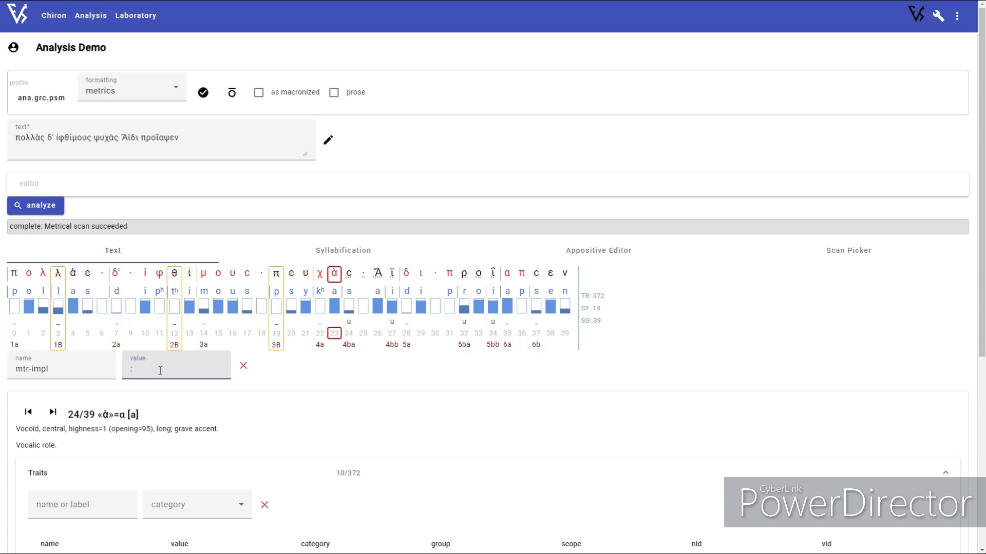
Change the value of the mtr-impl trait filter to [ and then to ], and finally reset the filters
{"action": "double_click", "coordinate": [160, 371]}
{"action": "type", "text": "["}
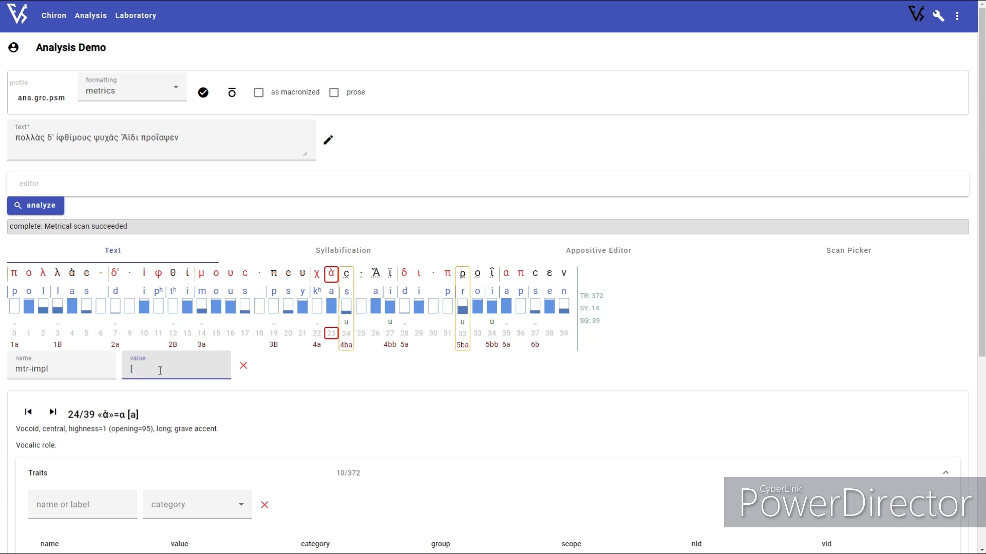
{"action": "key", "text": "shift+Left"}
{"action": "type", "text": "]"}
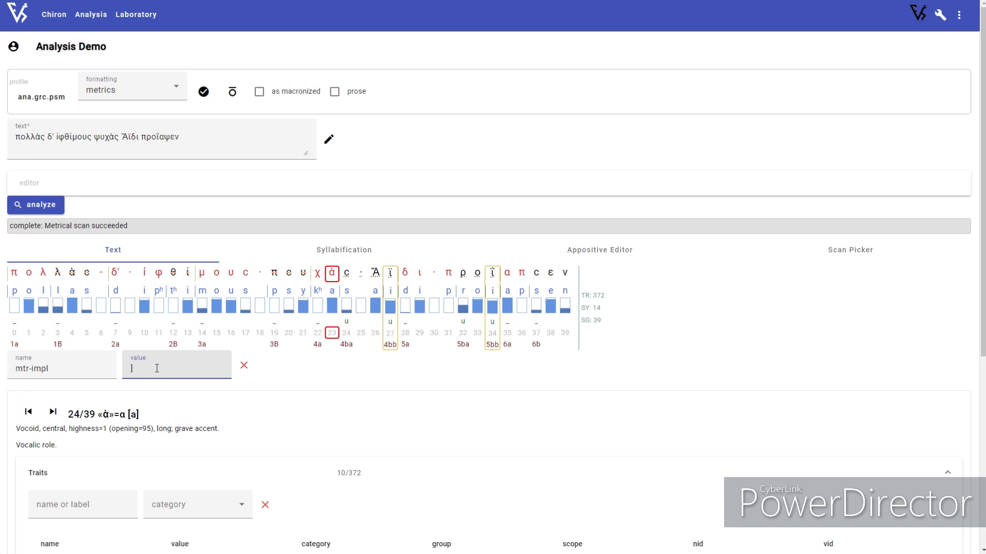
{"action": "left_click", "coordinate": [244, 366]}
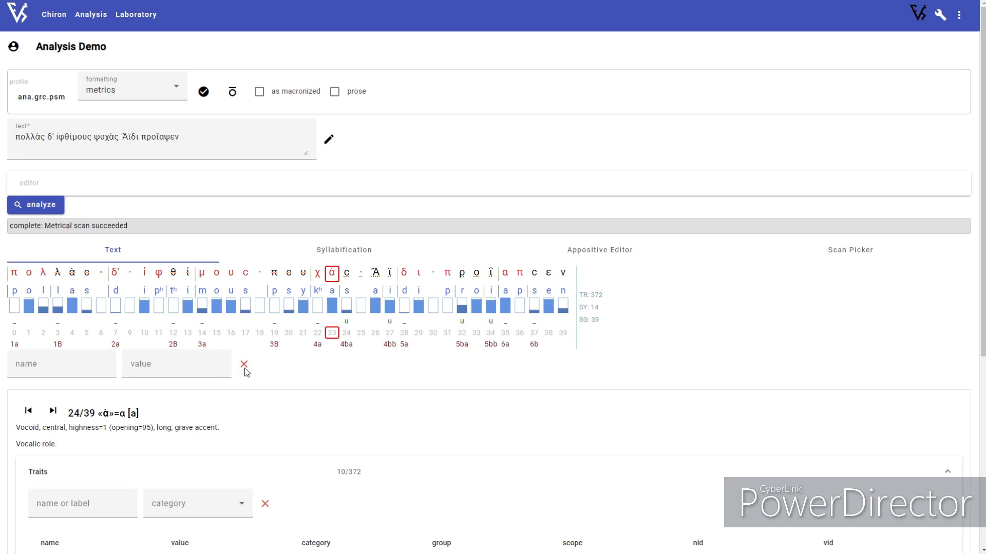
Examine the details of the verse's segments one after another, from the initial π up to the particle δ'
{"action": "left_click", "coordinate": [14, 275]}
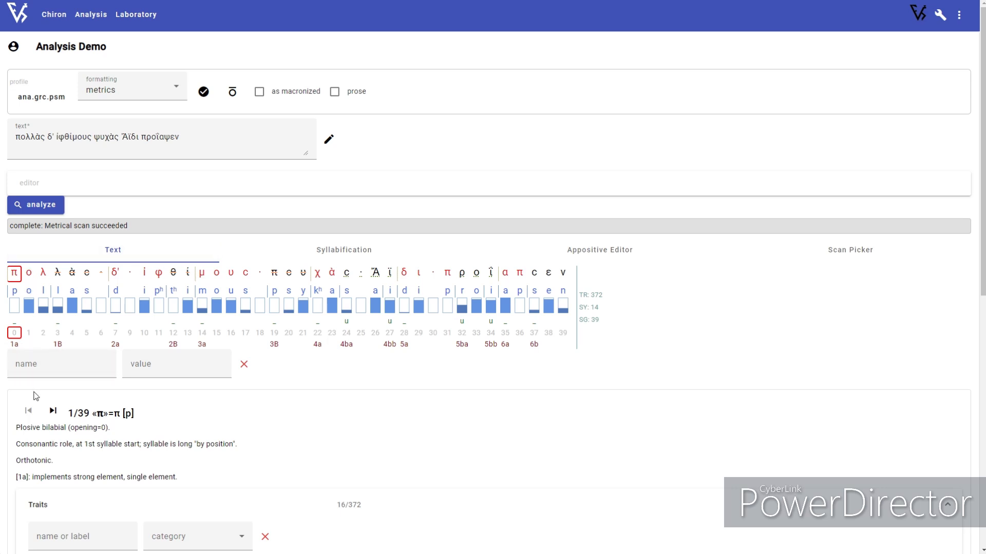
{"action": "scroll", "coordinate": [36, 396], "scroll_direction": "down", "scroll_amount": 4}
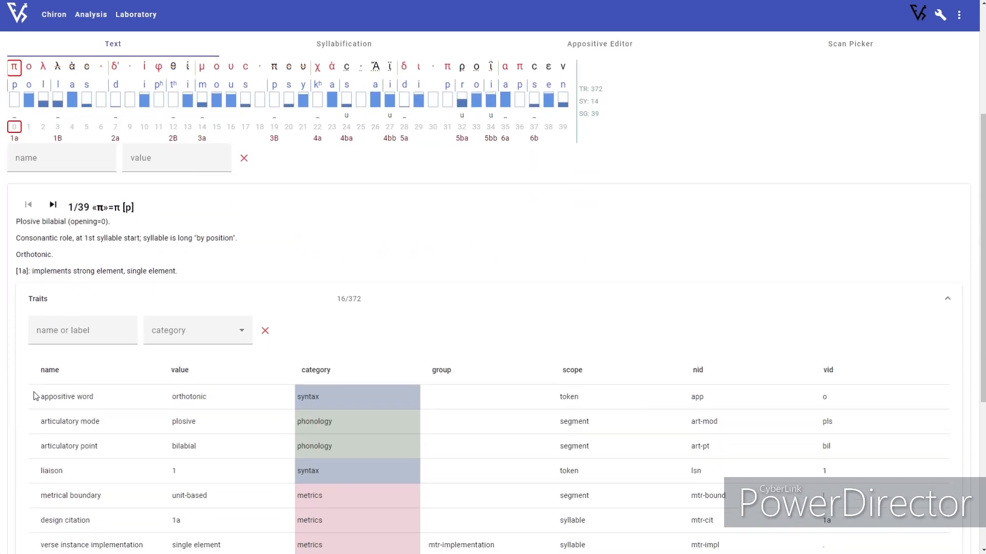
{"action": "key", "text": "Right"}
{"action": "key", "text": "Right"}
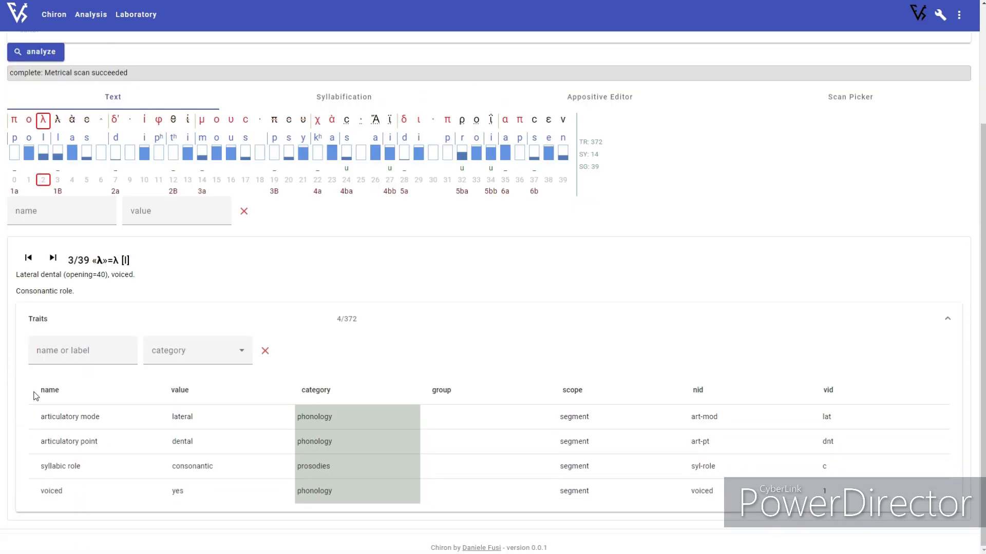
{"action": "key", "text": "Right"}
{"action": "key", "text": "Right"}
{"action": "key", "text": "Right"}
{"action": "key", "text": "Right"}
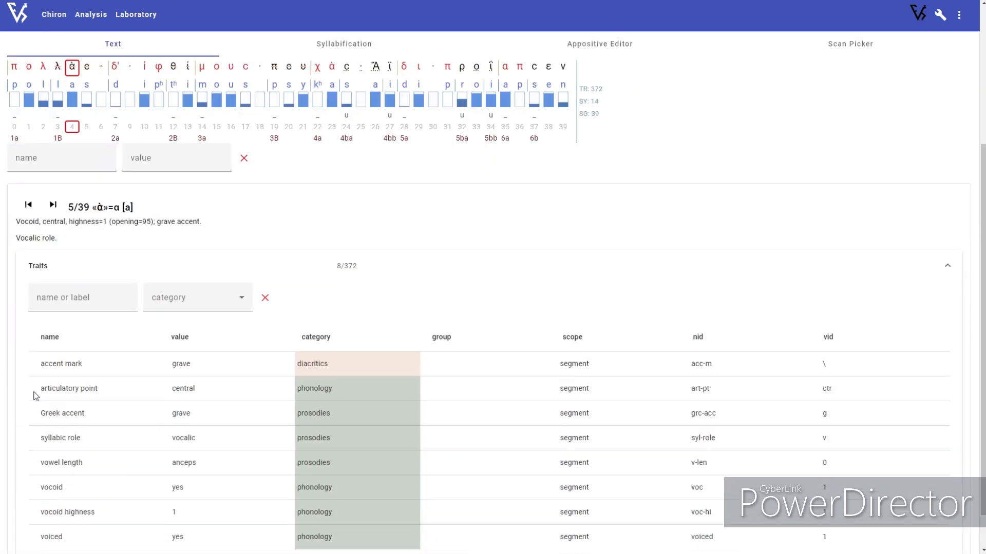
{"action": "key", "text": "Right"}
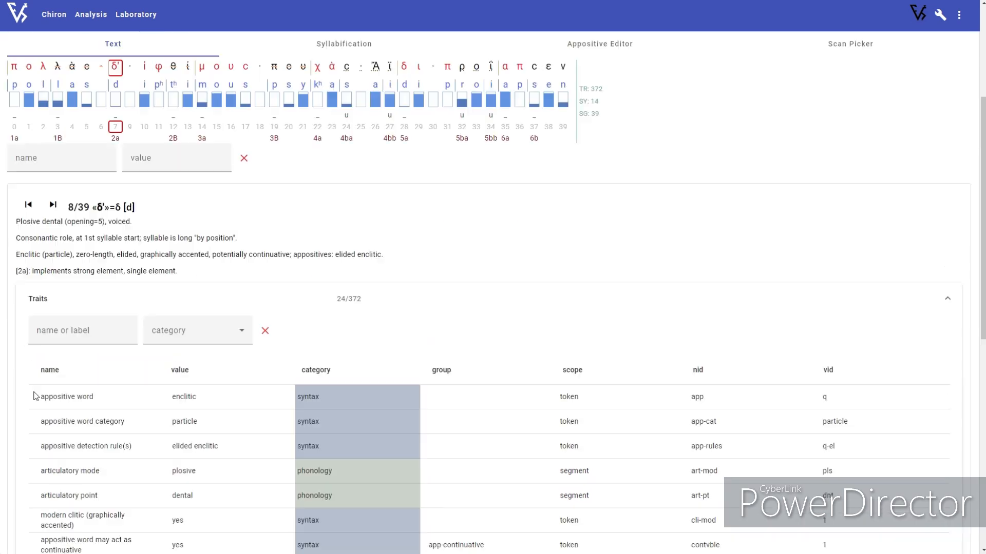
Read through the full traits table of the δ' segment, and inspect the details of the Ἄ in Ἄϊδι
{"action": "scroll", "coordinate": [34, 396], "scroll_direction": "down", "scroll_amount": 5}
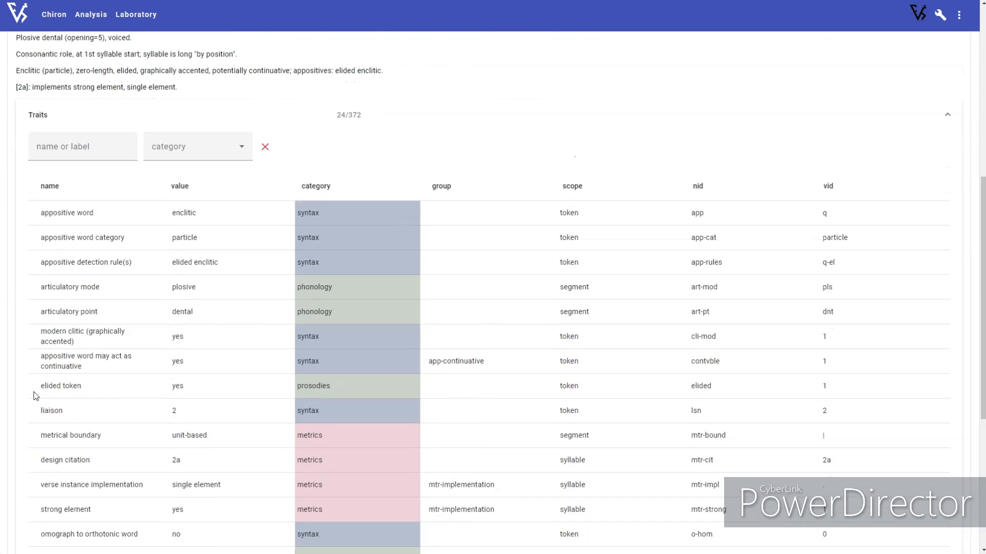
{"action": "scroll", "coordinate": [35, 396], "scroll_direction": "up", "scroll_amount": 2}
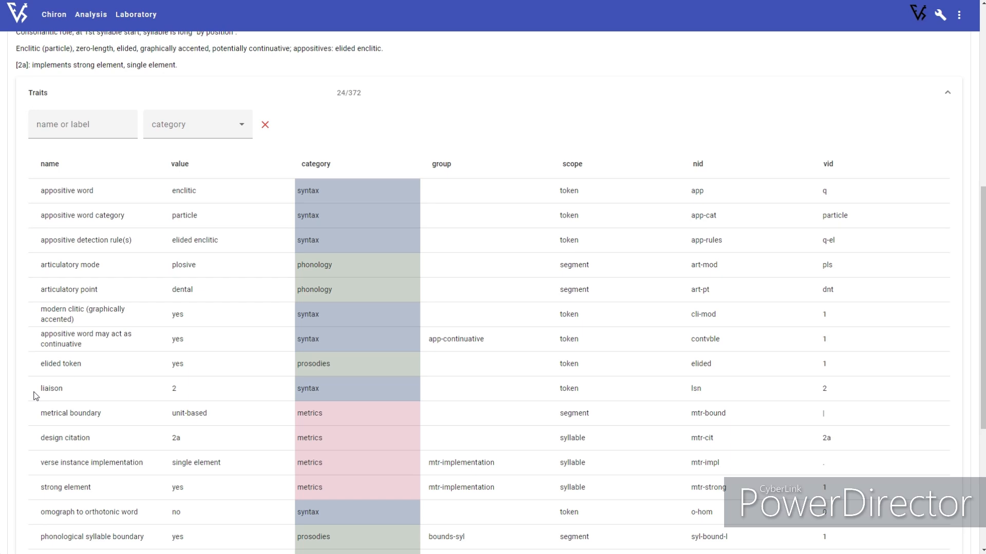
{"action": "scroll", "coordinate": [35, 396], "scroll_direction": "down", "scroll_amount": 5}
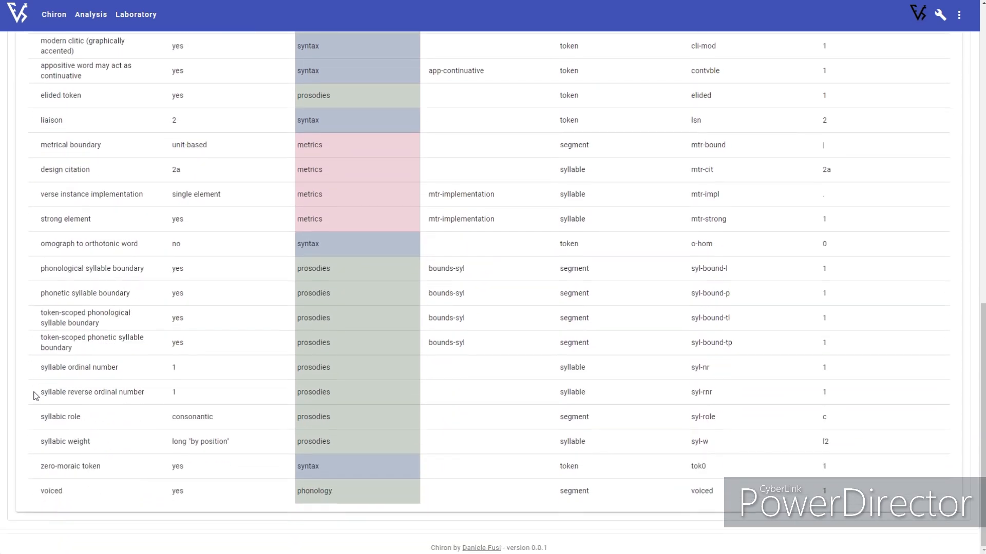
{"action": "scroll", "coordinate": [35, 396], "scroll_direction": "up", "scroll_amount": 7}
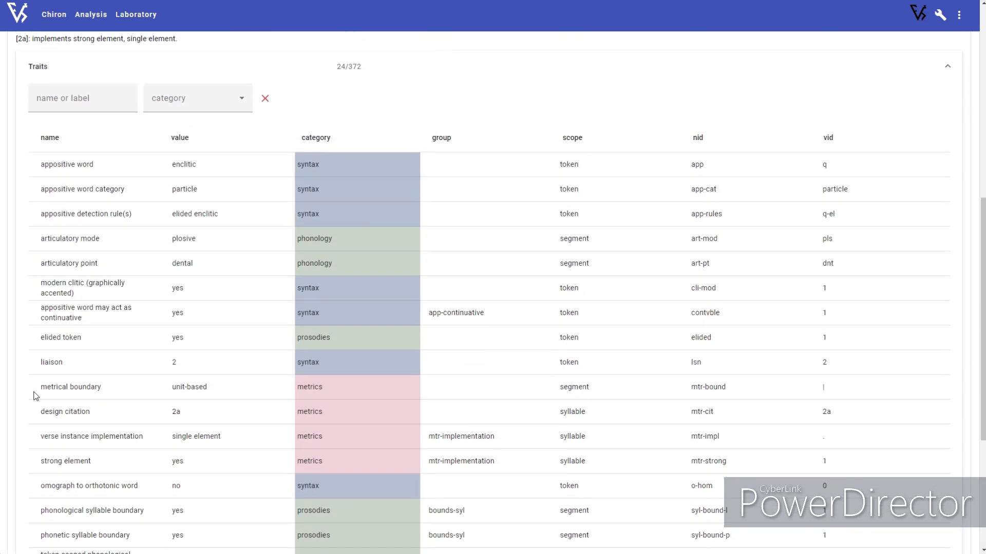
{"action": "scroll", "coordinate": [35, 395], "scroll_direction": "up", "scroll_amount": 6}
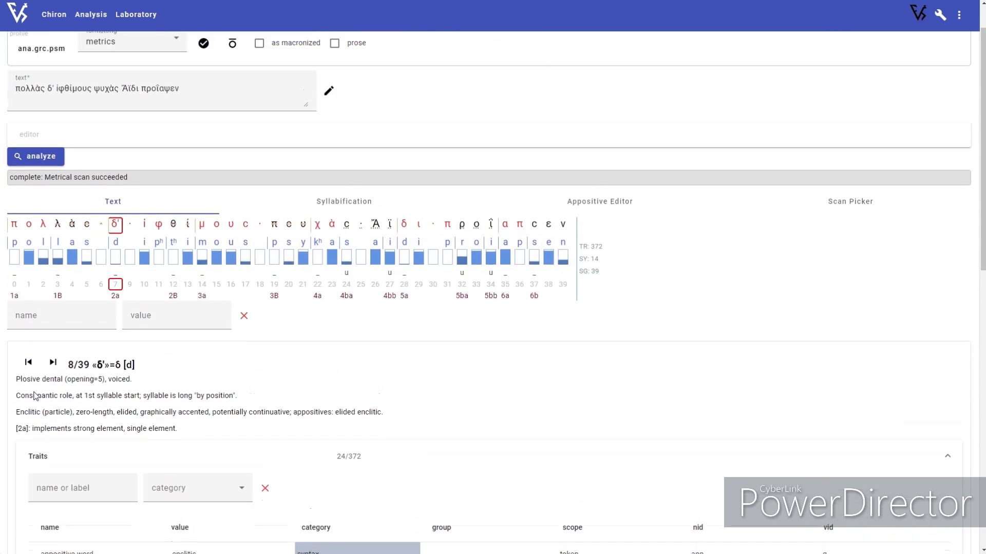
{"action": "scroll", "coordinate": [38, 398], "scroll_direction": "up", "scroll_amount": 1}
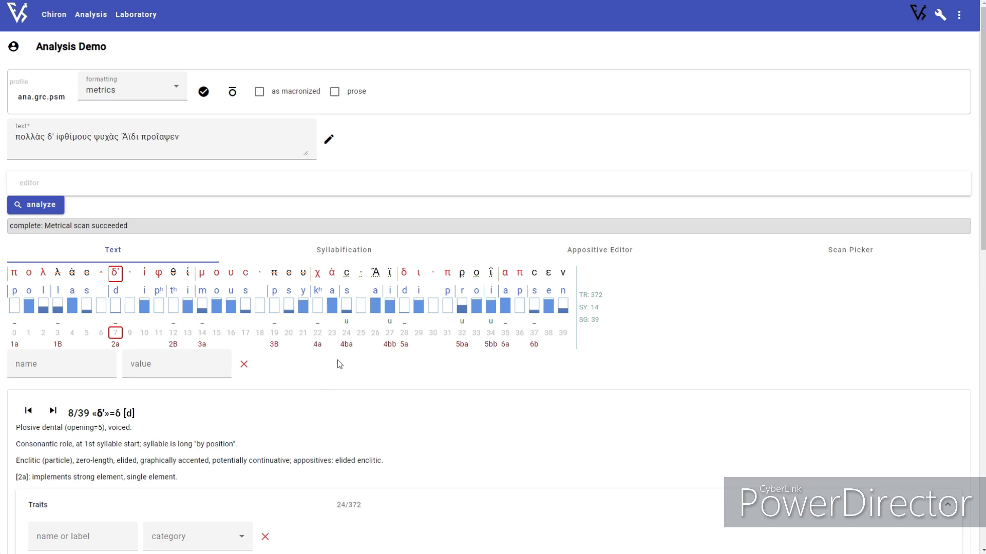
{"action": "left_click", "coordinate": [376, 276]}
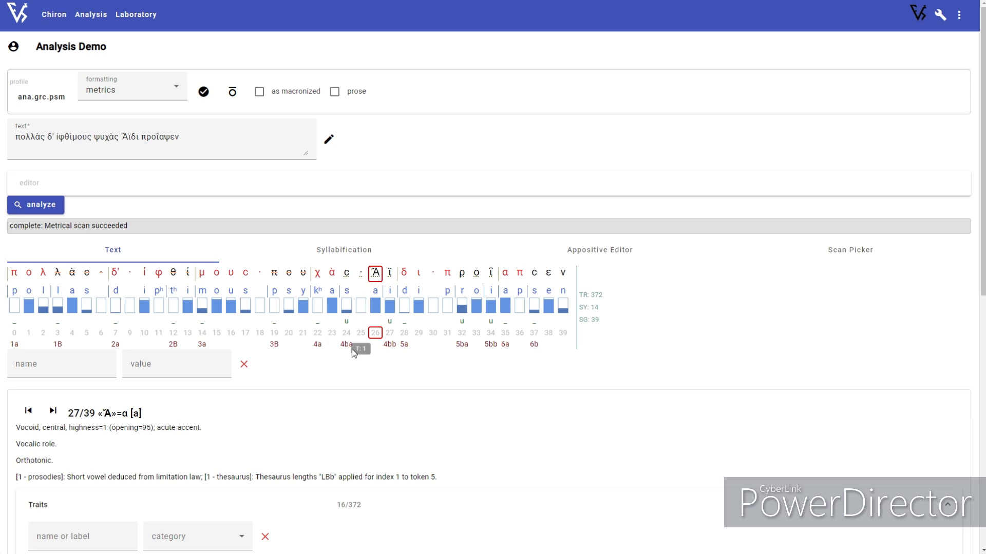
{"action": "scroll", "coordinate": [271, 441], "scroll_direction": "down", "scroll_amount": 3}
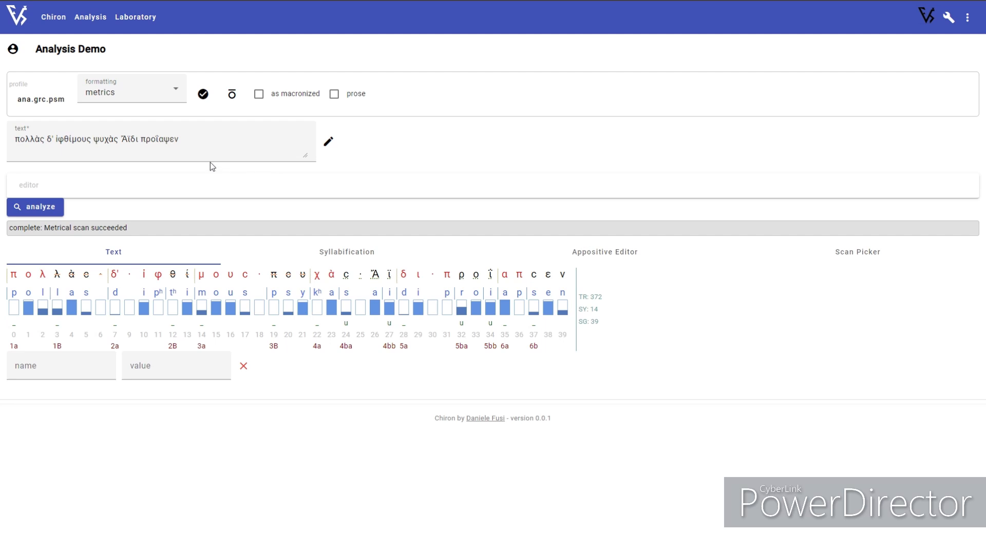
Apply the quantities formatting to the analyzed verse, and switch its formatting to appositives
{"action": "left_click", "coordinate": [133, 97]}
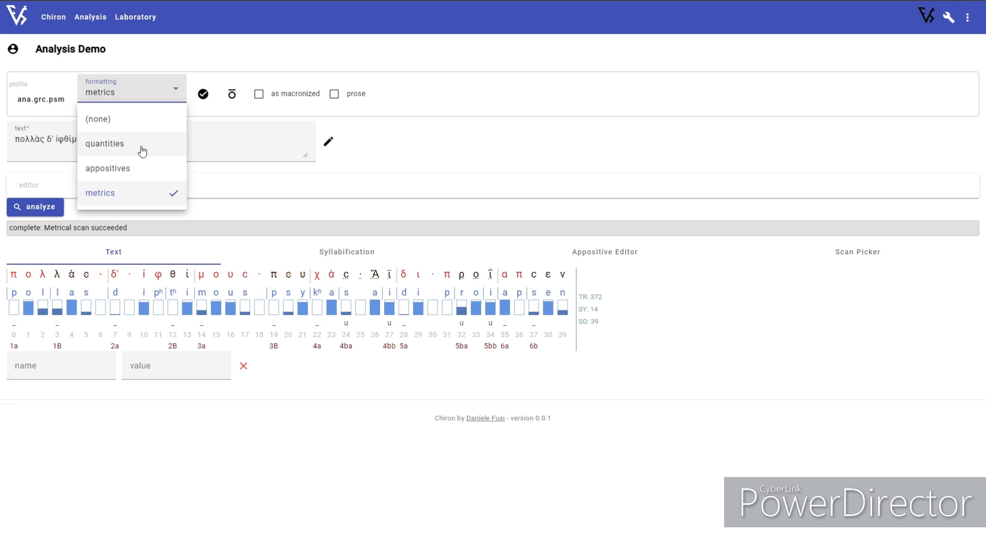
{"action": "left_click", "coordinate": [102, 147]}
{"action": "left_click", "coordinate": [203, 94]}
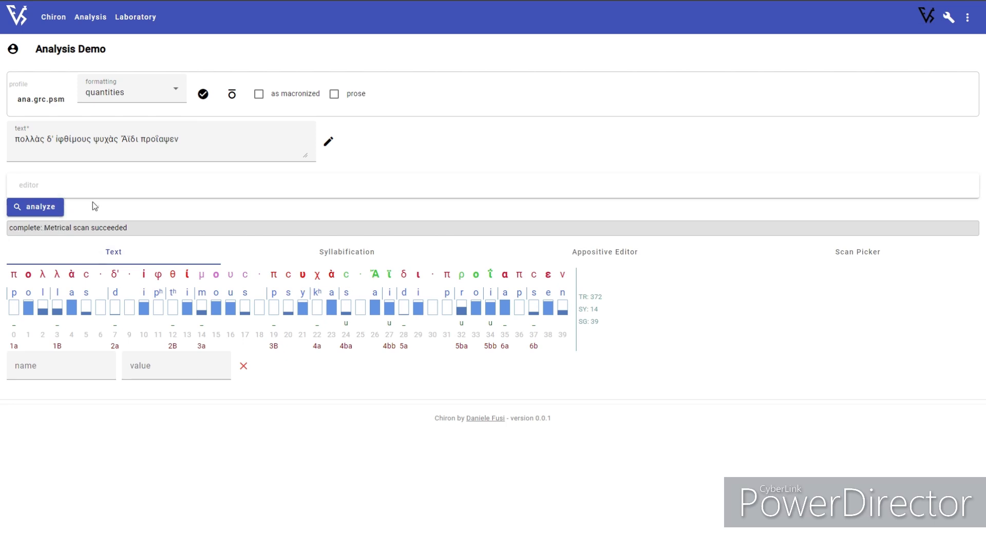
{"action": "left_click", "coordinate": [149, 95]}
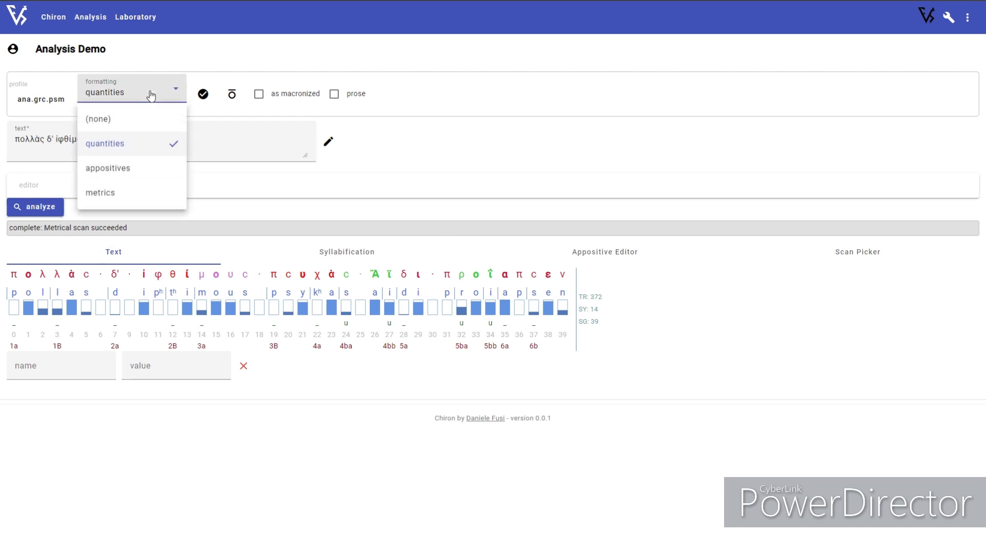
{"action": "left_click", "coordinate": [126, 168]}
{"action": "left_click", "coordinate": [203, 95]}
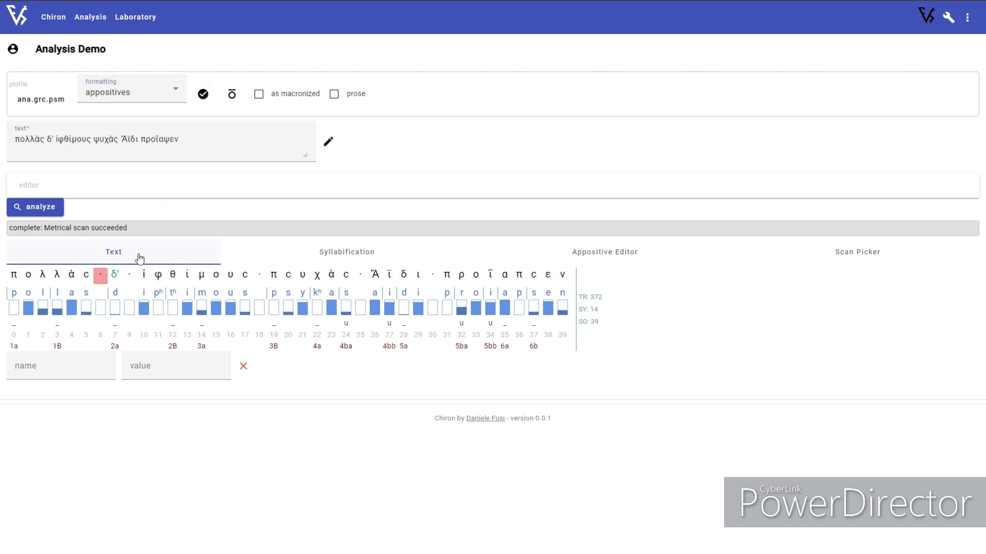
Inspect the segment details of δ', especially its appositive description, and those of the highlighted space before it
{"action": "left_click", "coordinate": [115, 278]}
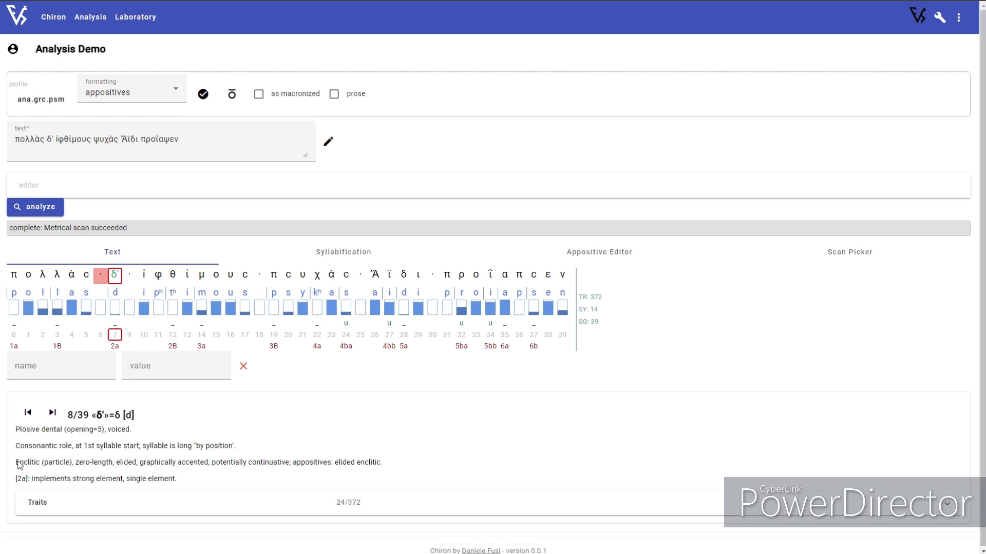
{"action": "left_click_drag", "start_coordinate": [16, 462], "coordinate": [415, 464]}
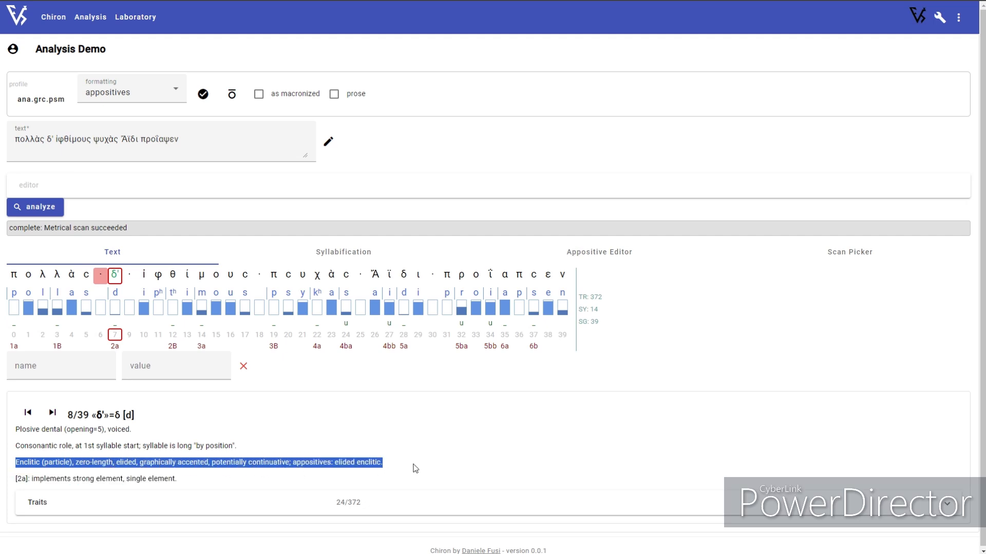
{"action": "left_click", "coordinate": [218, 479]}
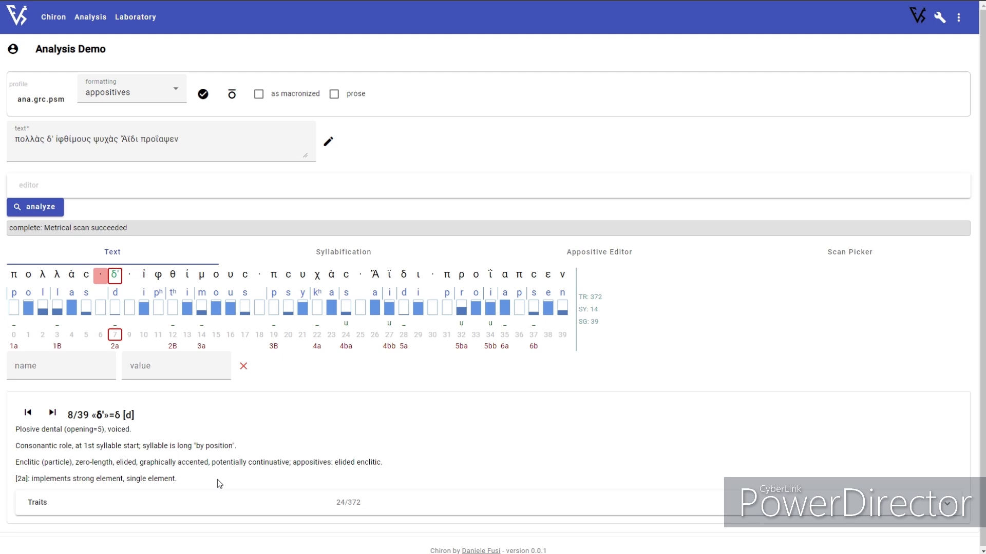
{"action": "left_click", "coordinate": [101, 280]}
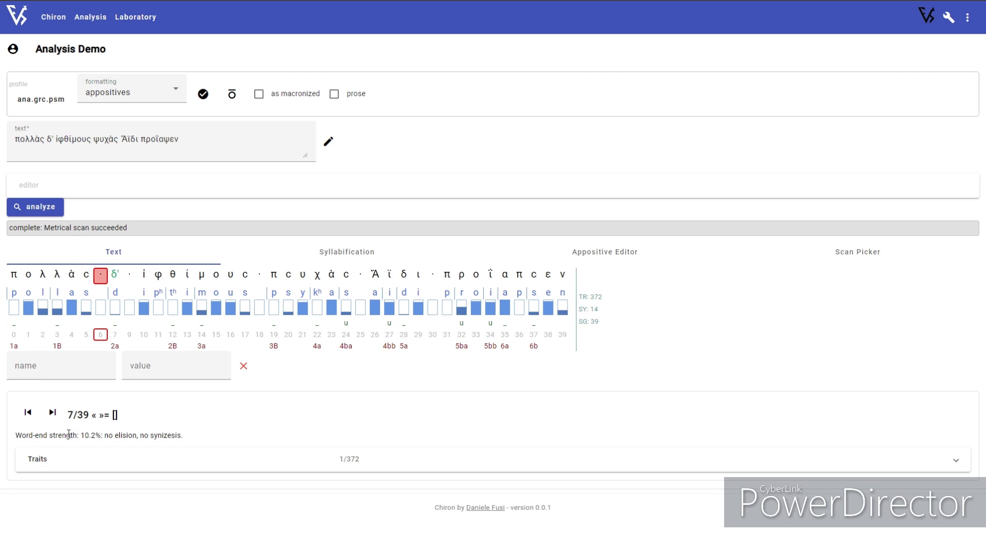
Replace the verse text with οὐ δέμας οὐδὲ φυήν, οὔτ' ἂρ φρένας οὔτέ τι ἔργα. and analyze it
{"action": "left_click", "coordinate": [198, 149]}
{"action": "key", "text": "ctrl+a"}
{"action": "type", "text": "οὐ δέμας οὐδὲ φυήν, οὔτ' ἄρ φρένας οὔτέ τι ἔργα."}
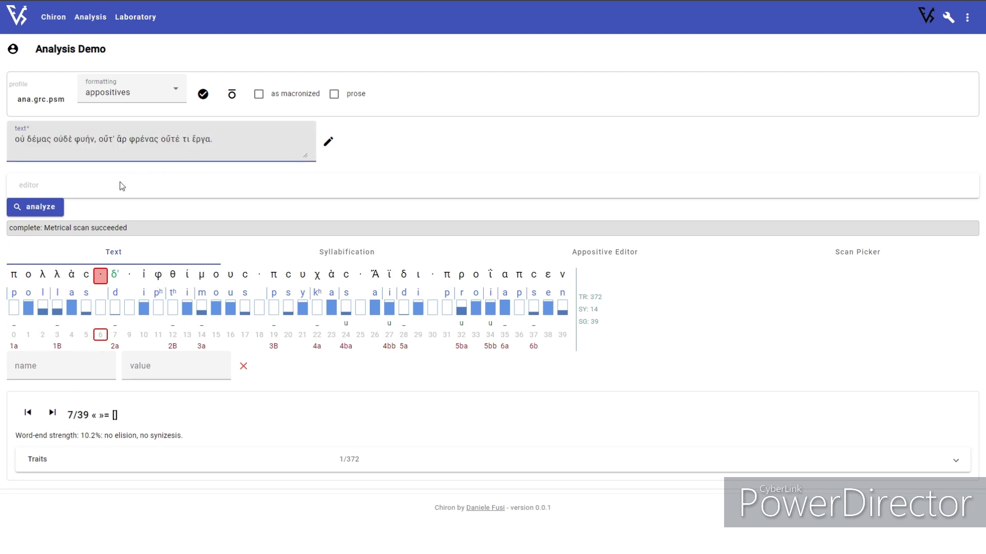
{"action": "left_click", "coordinate": [51, 208]}
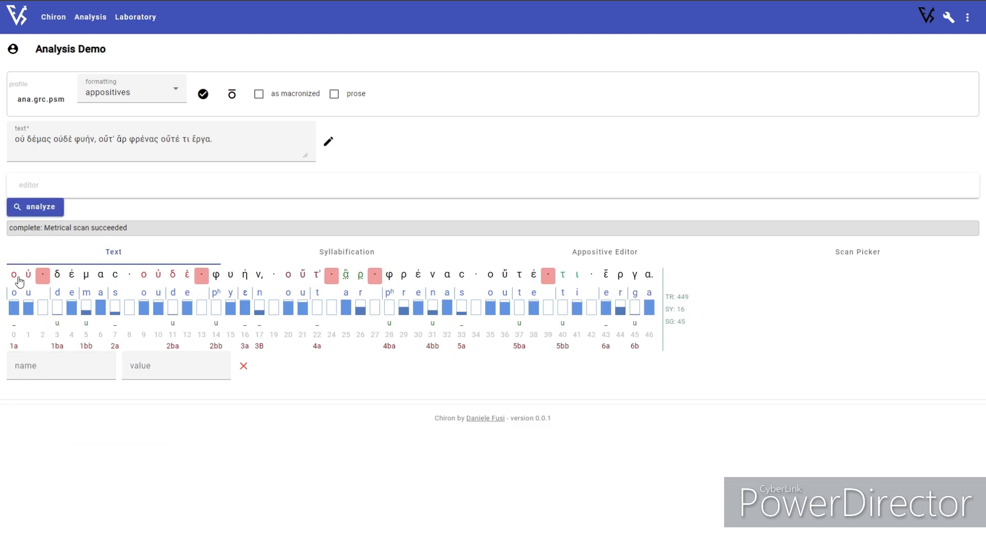
Inspect the details of the initial ο, the space after οὐ, and the τ of τι in the new verse
{"action": "left_click", "coordinate": [17, 279]}
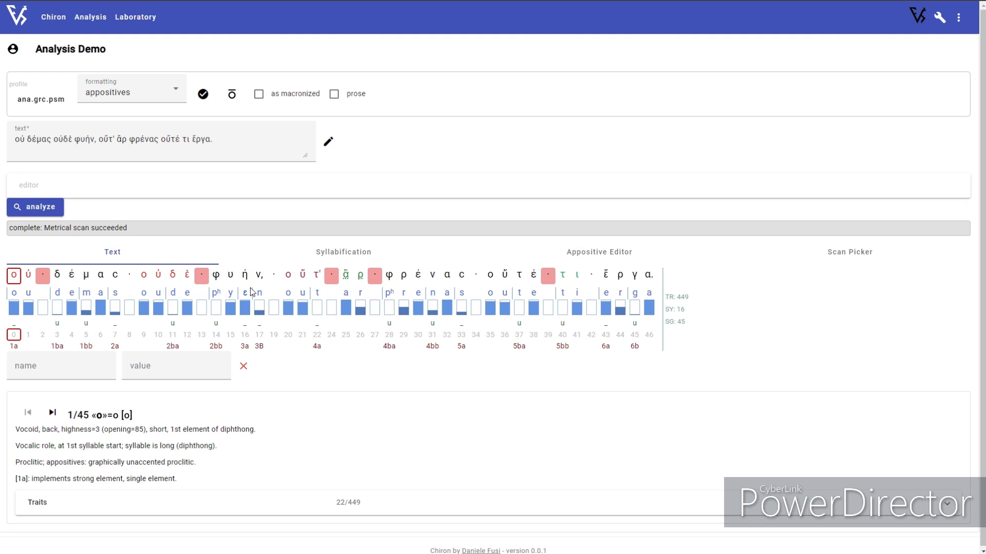
{"action": "left_click", "coordinate": [43, 278]}
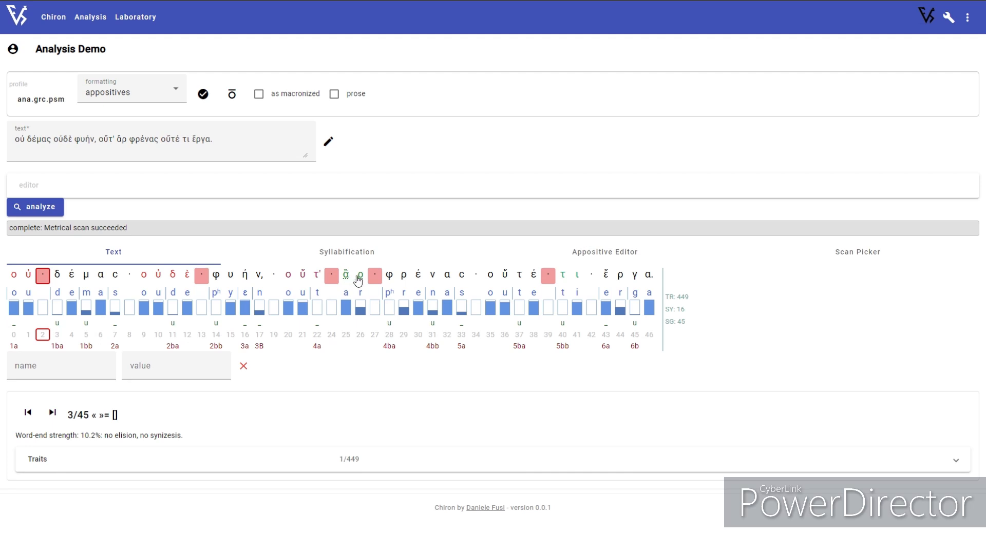
{"action": "left_click", "coordinate": [563, 278]}
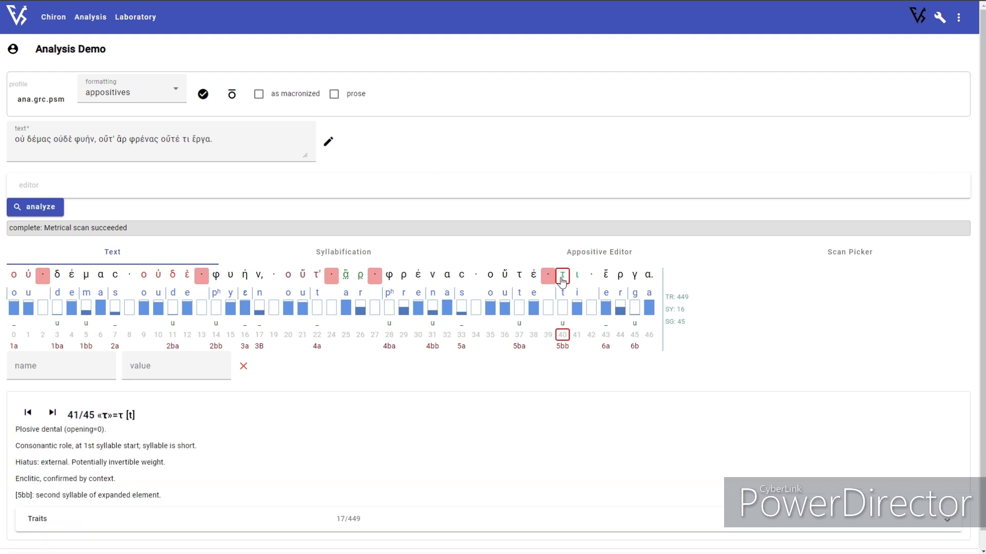
Compare the segment details of ἂ in ἂρ with those of the initial ο of οὔτ', especially their appositive descriptions
{"action": "left_click", "coordinate": [346, 277]}
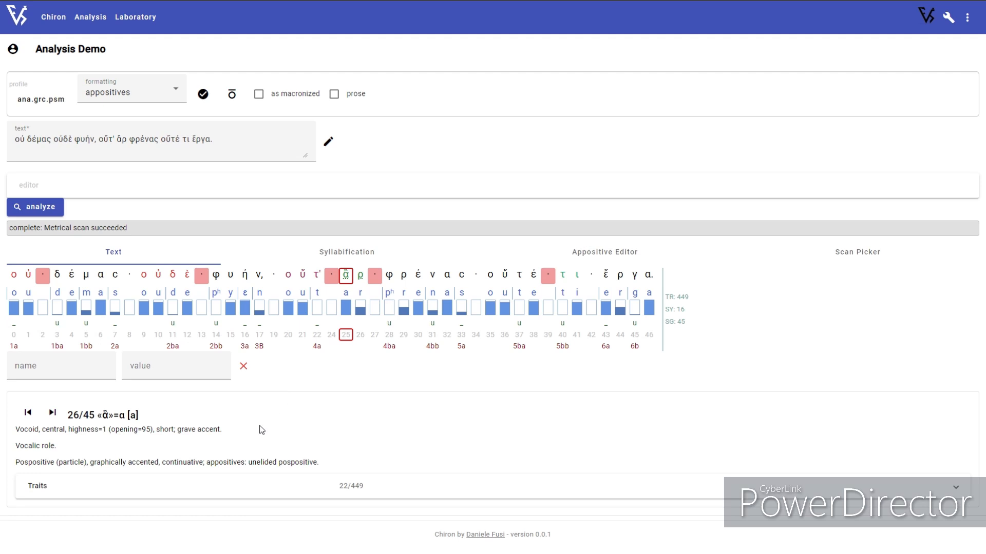
{"action": "left_click_drag", "start_coordinate": [160, 462], "coordinate": [206, 462]}
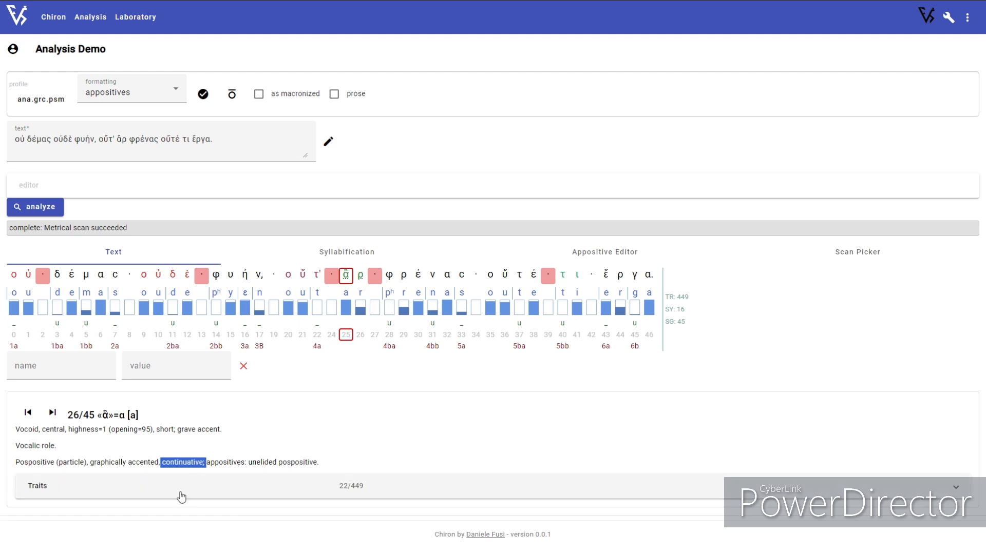
{"action": "left_click", "coordinate": [373, 454]}
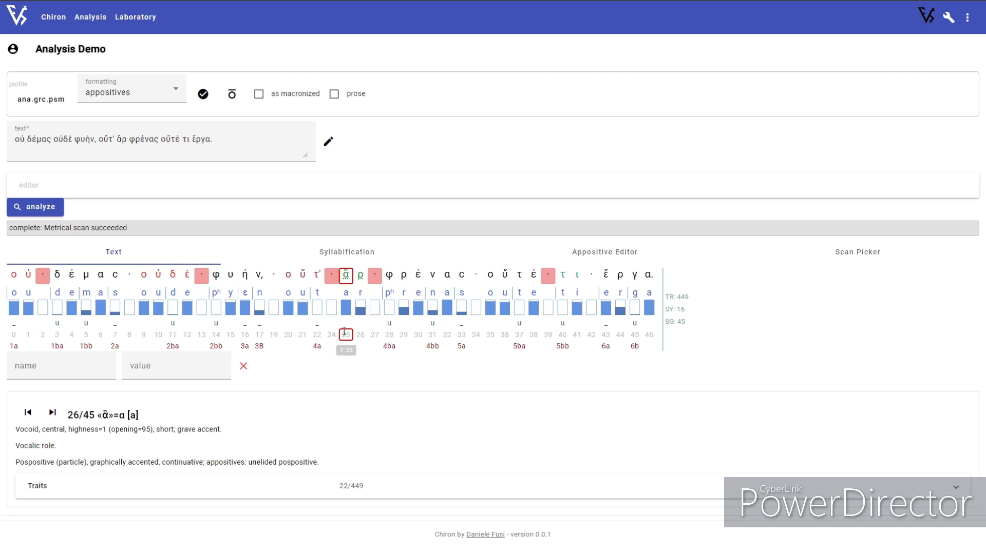
{"action": "left_click", "coordinate": [288, 280]}
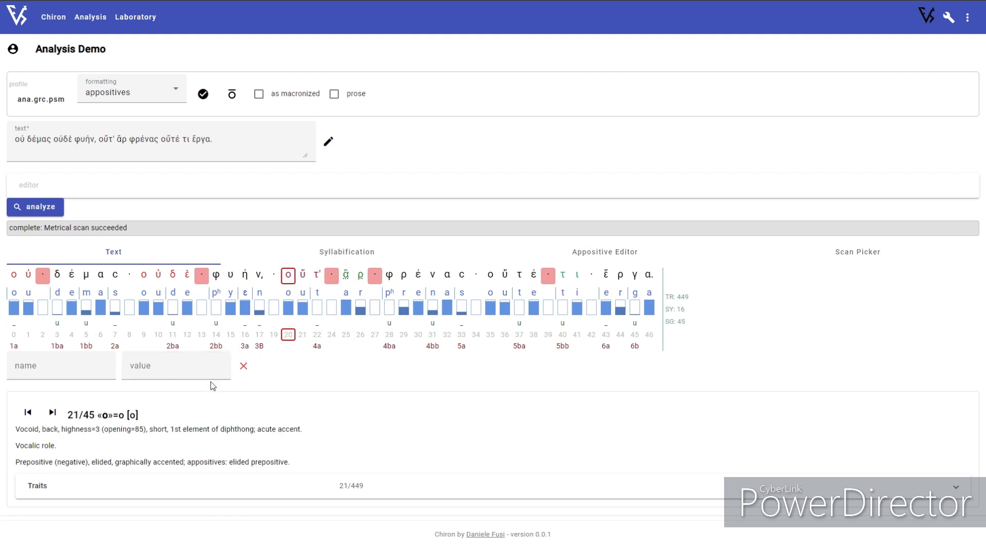
{"action": "left_click", "coordinate": [346, 281]}
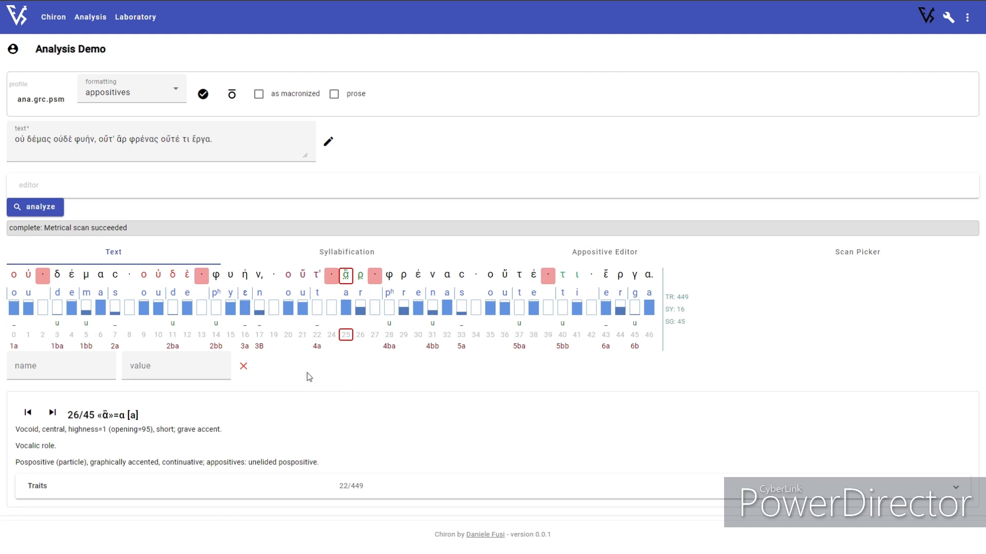
Compare the word-end strength of the highlighted spaces before and after ἂρ
{"action": "left_click", "coordinate": [333, 280]}
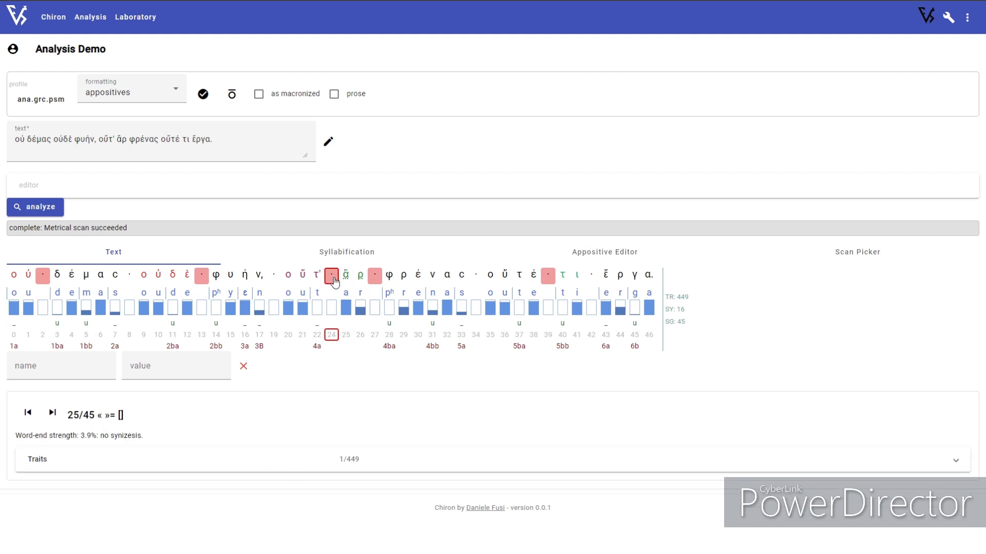
{"action": "left_click", "coordinate": [375, 278]}
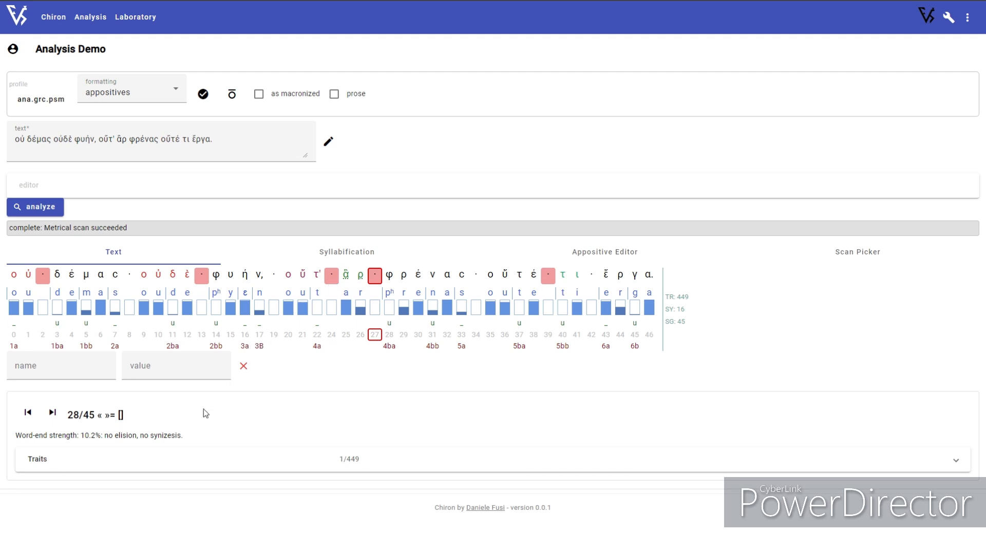
{"action": "left_click_drag", "start_coordinate": [79, 435], "coordinate": [113, 436]}
{"action": "left_click", "coordinate": [212, 434]}
{"action": "left_click", "coordinate": [331, 277]}
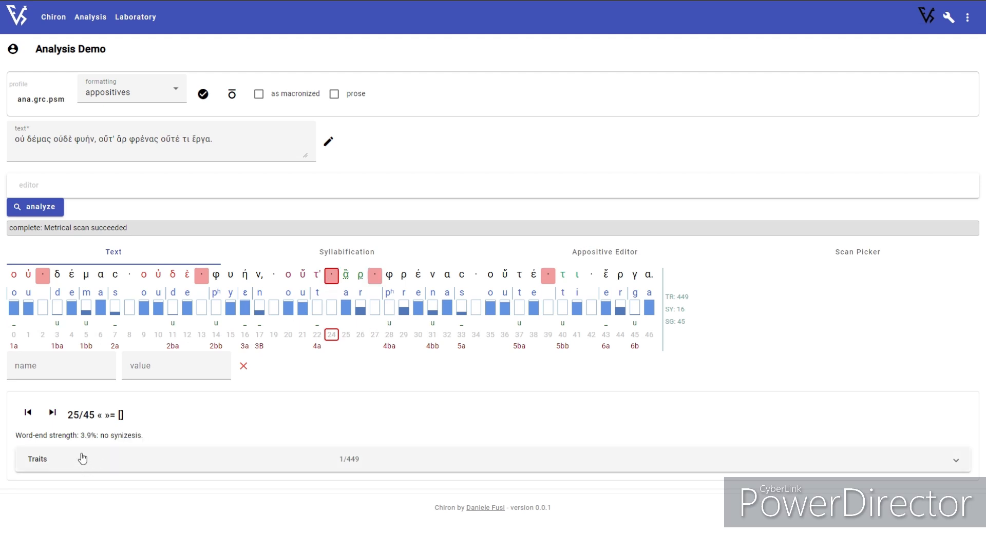
{"action": "left_click_drag", "start_coordinate": [80, 435], "coordinate": [107, 436]}
{"action": "left_click", "coordinate": [192, 436]}
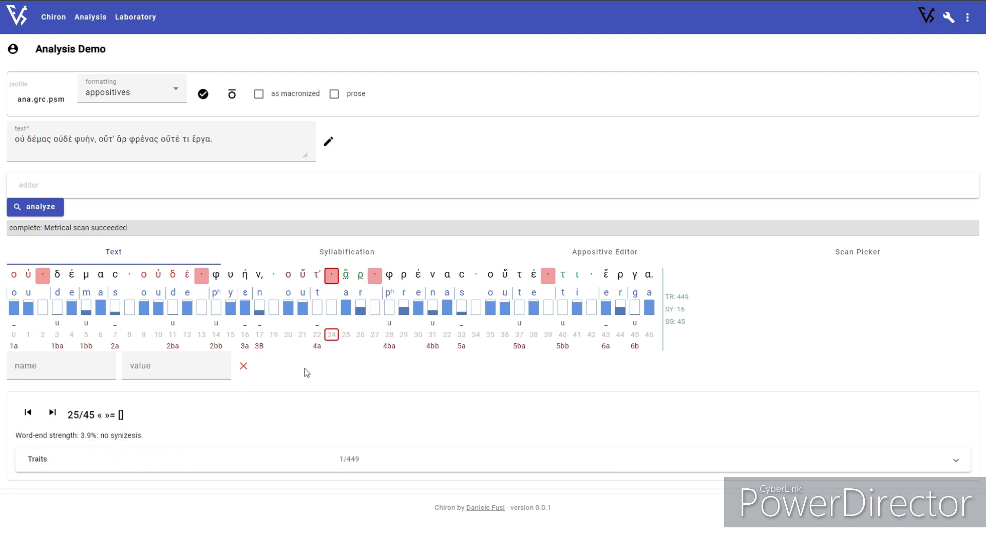
Check the word-end strength of the spaces before οὔτ', before οὔτέ and before τι
{"action": "left_click", "coordinate": [275, 277]}
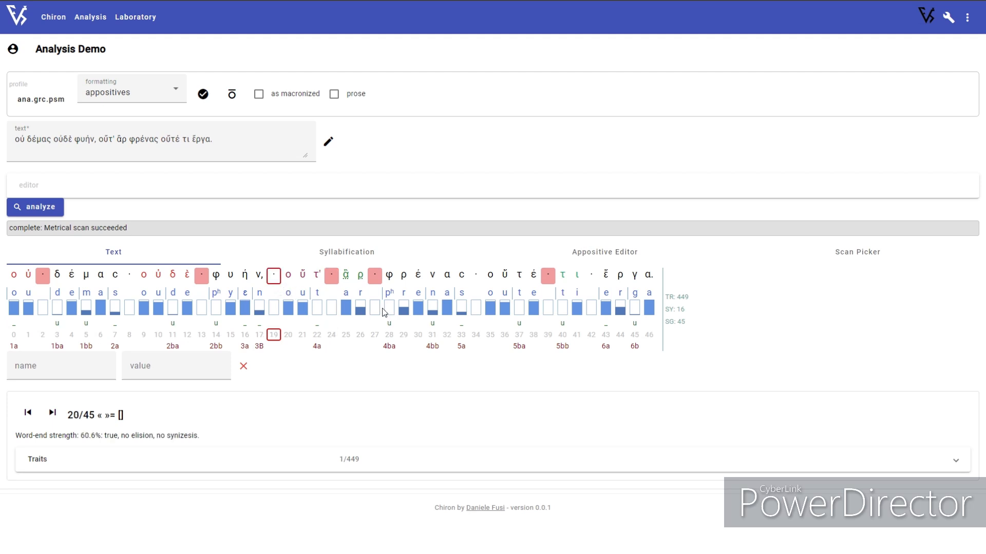
{"action": "left_click", "coordinate": [476, 277]}
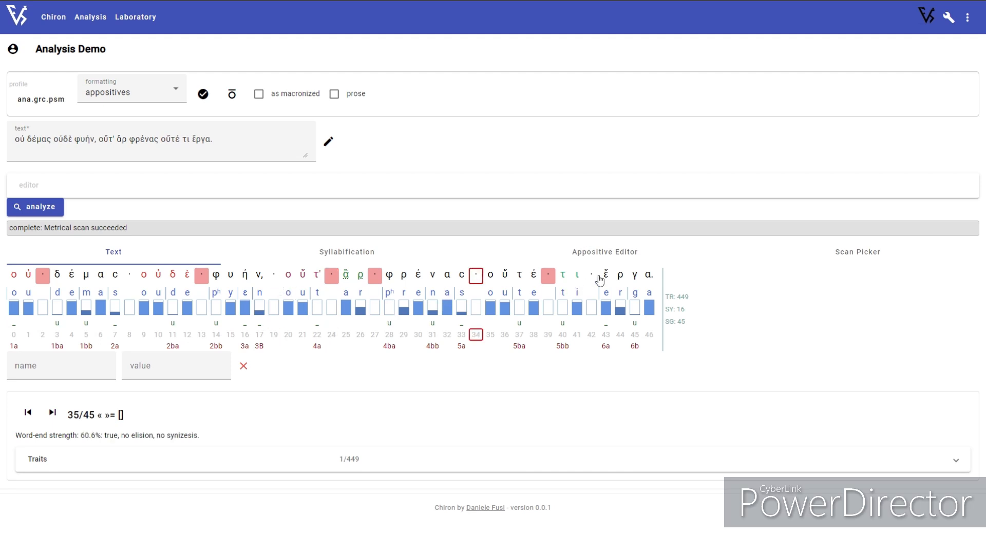
{"action": "left_click", "coordinate": [547, 278]}
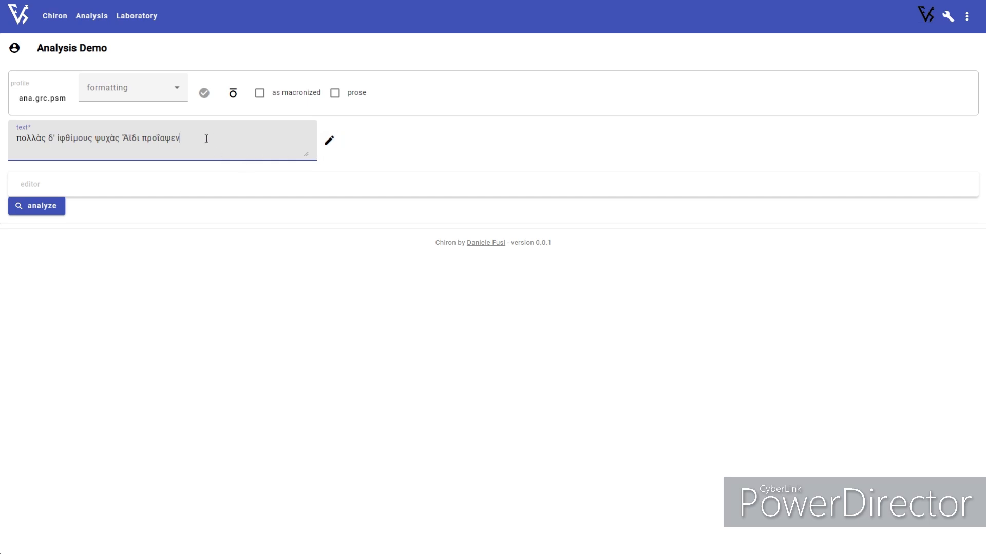
Replace the verse with the Latin passage from "quemadmodum clepsydram non extremum" to "sed diu venimus." and enlarge the text box to fit it
{"action": "left_click_drag", "start_coordinate": [206, 139], "coordinate": [2, 139]}
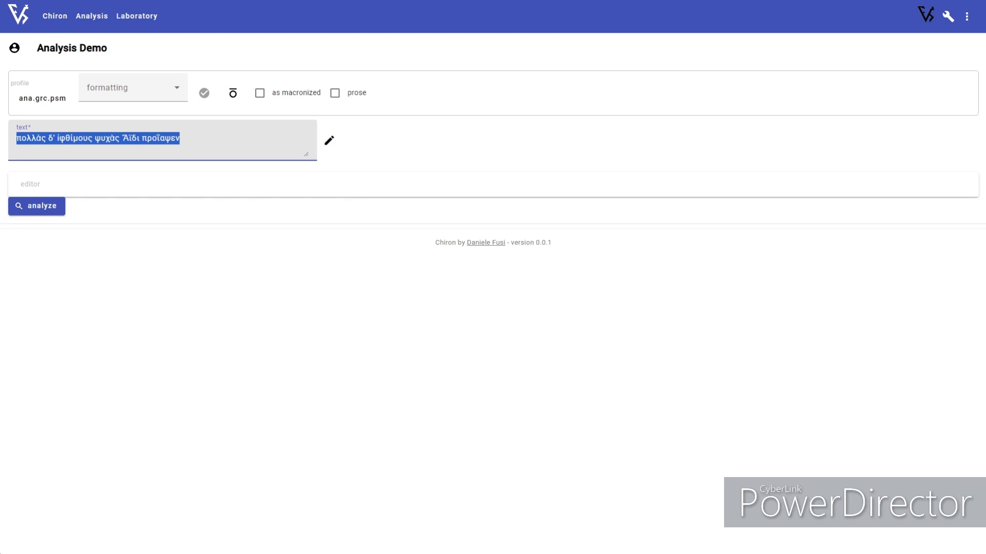
{"action": "key", "text": "alt+Tab"}
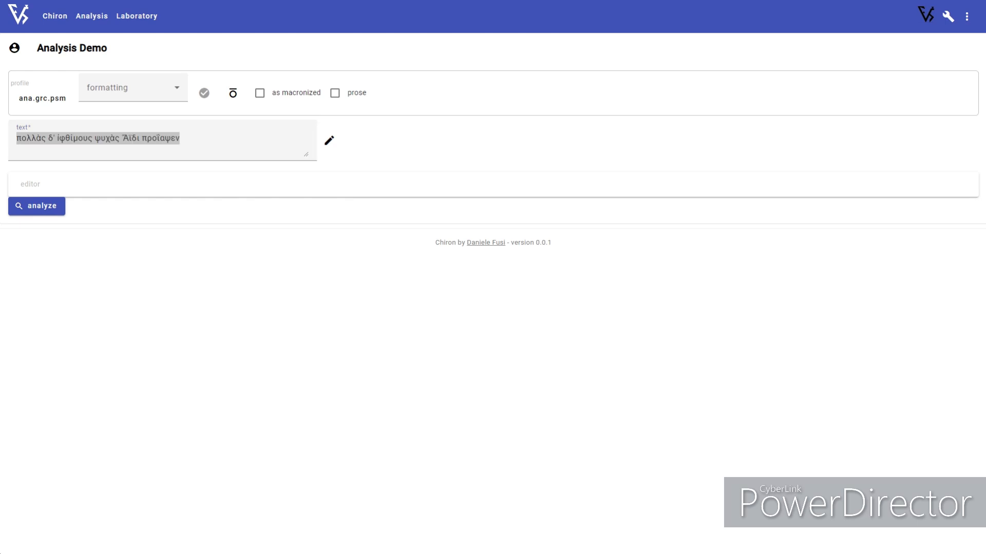
{"action": "left_click", "coordinate": [218, 143]}
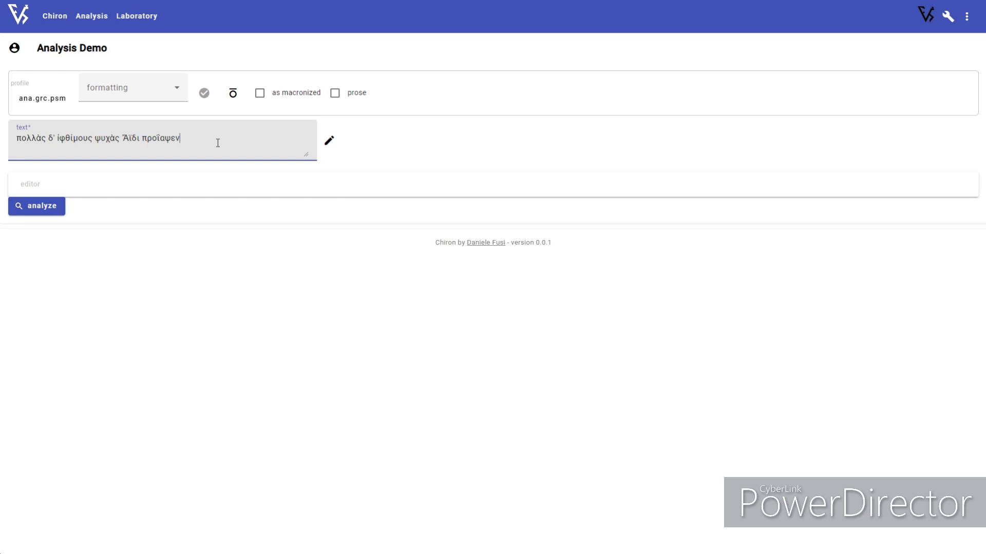
{"action": "key", "text": "ctrl+a"}
{"action": "key", "text": "Delete"}
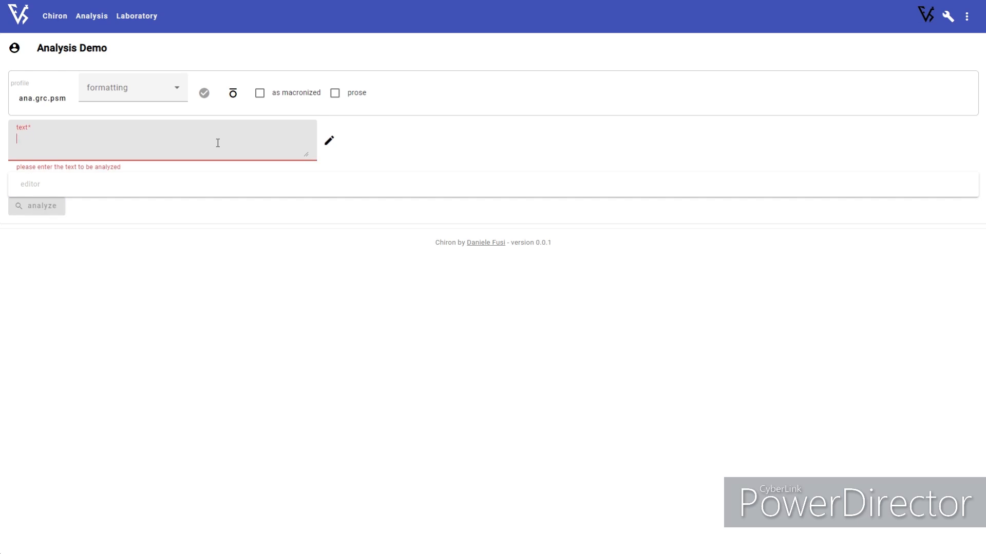
{"action": "key", "text": "ctrl+v"}
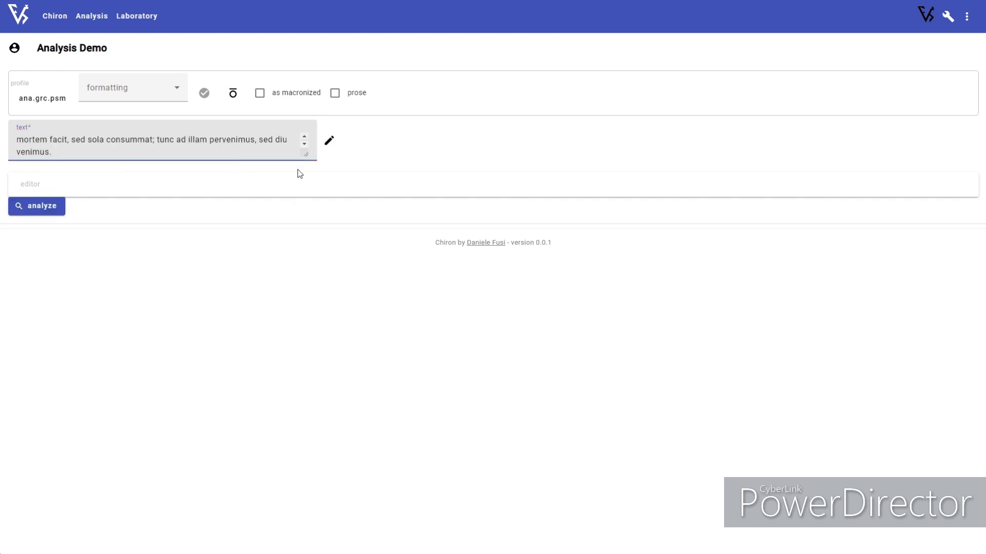
{"action": "left_click_drag", "start_coordinate": [304, 155], "coordinate": [304, 195]}
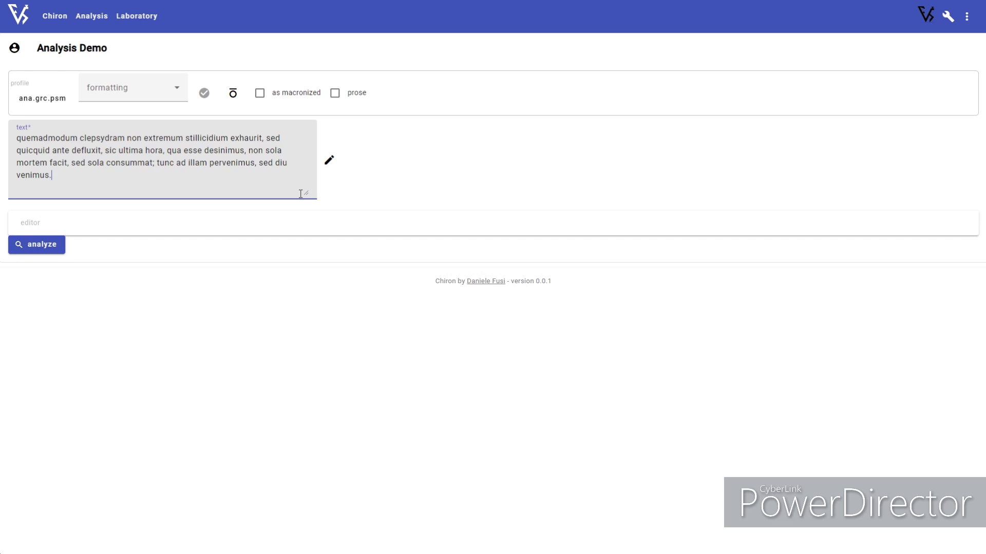
Find the Latin profiles with "lat" and set the analysis profile to ana.lat.ps
{"action": "left_click", "coordinate": [38, 103]}
{"action": "type", "text": "lat"}
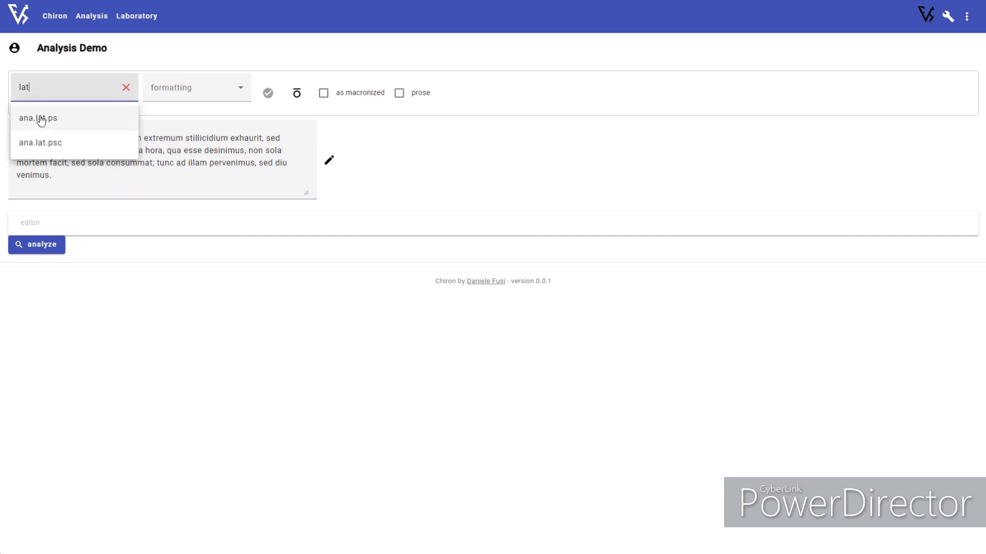
{"action": "left_click", "coordinate": [39, 118]}
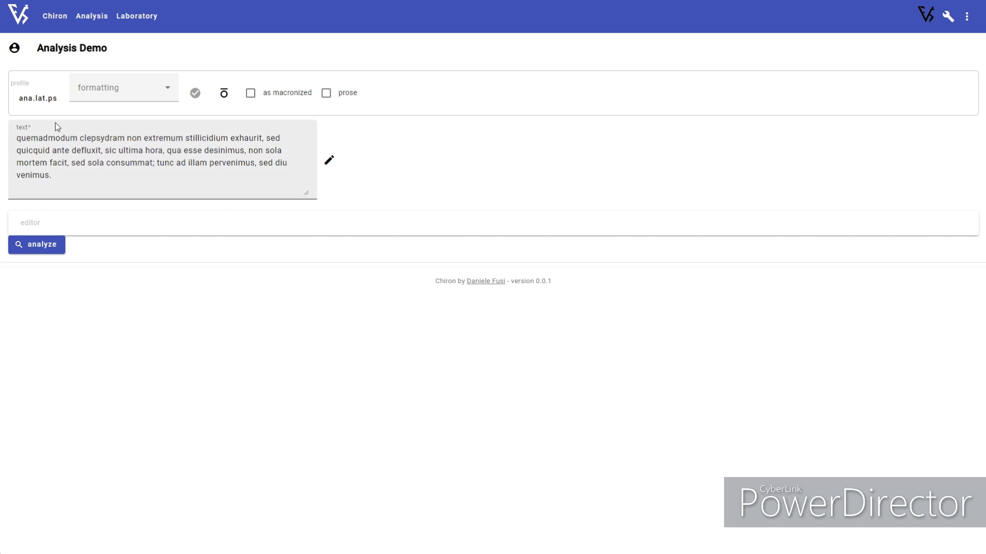
{"action": "left_click", "coordinate": [122, 93]}
{"action": "left_click", "coordinate": [122, 90]}
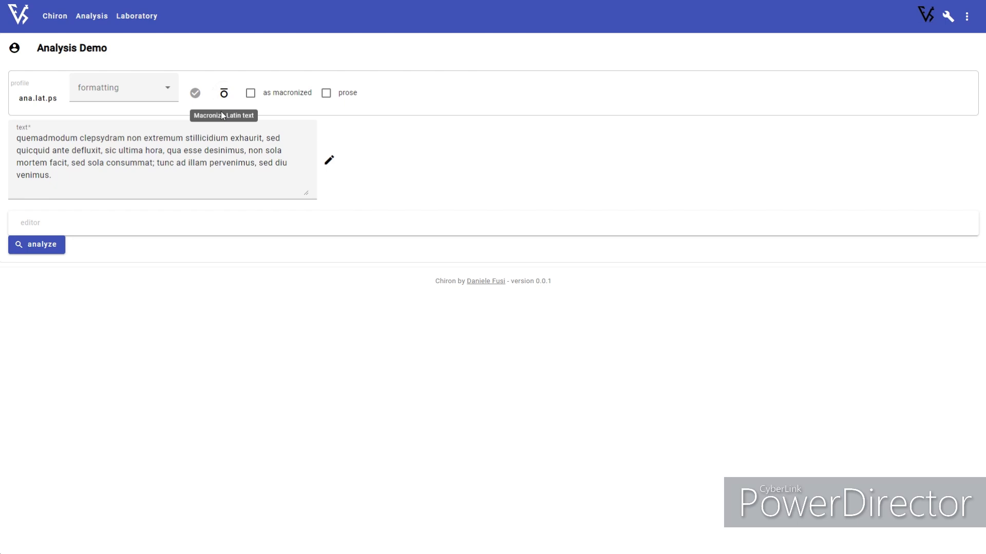
Macronize the Latin text
{"action": "left_click_drag", "start_coordinate": [104, 139], "coordinate": [134, 174]}
{"action": "left_click", "coordinate": [95, 183]}
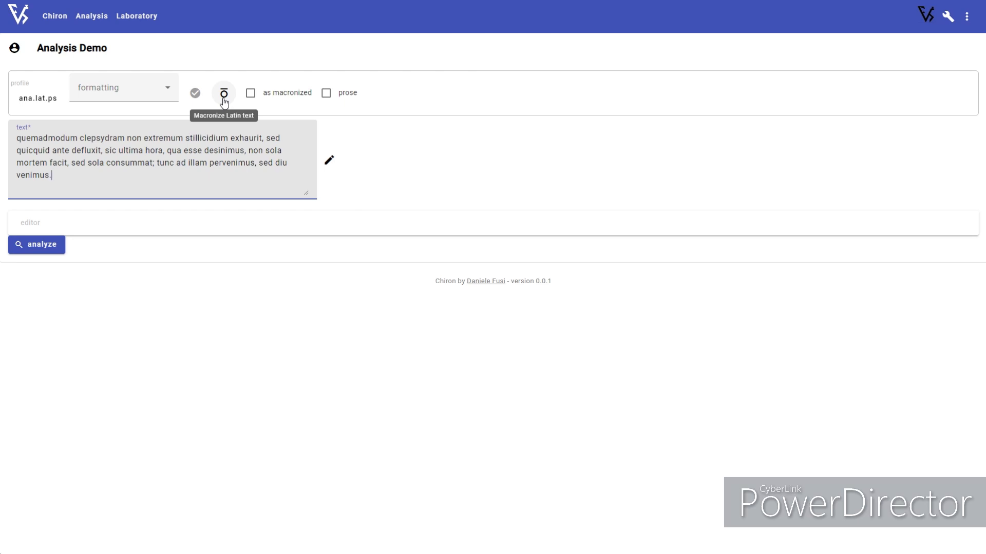
{"action": "left_click", "coordinate": [223, 102]}
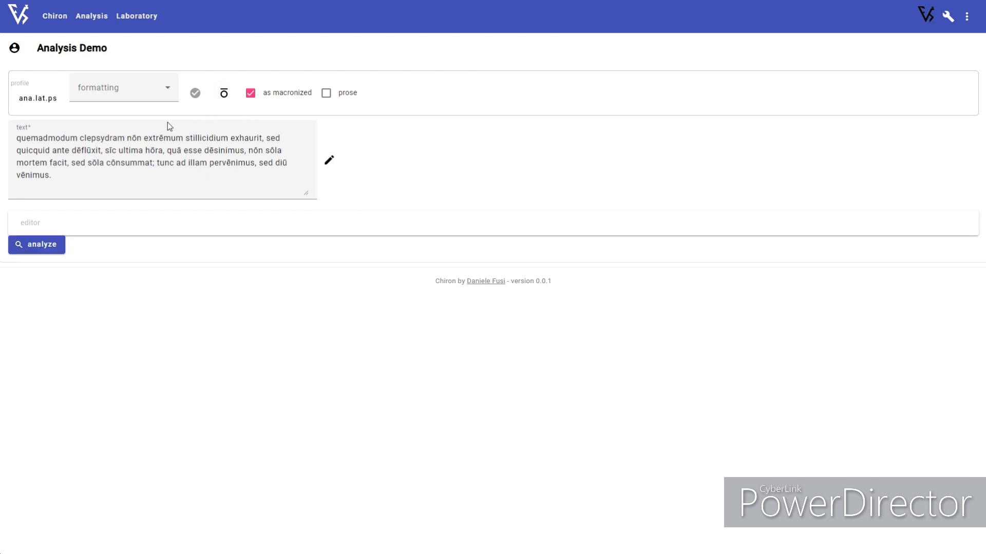
Examine the macronized vowels in the first line of the text, around nōn extrēmum
{"action": "left_click", "coordinate": [138, 144]}
{"action": "key", "text": "Right"}
{"action": "key", "text": "Right"}
{"action": "key", "text": "Right"}
{"action": "key", "text": "Right"}
{"action": "key", "text": "Right"}
{"action": "key", "text": "Right"}
{"action": "key", "text": "shift+Right"}
{"action": "key", "text": "Right"}
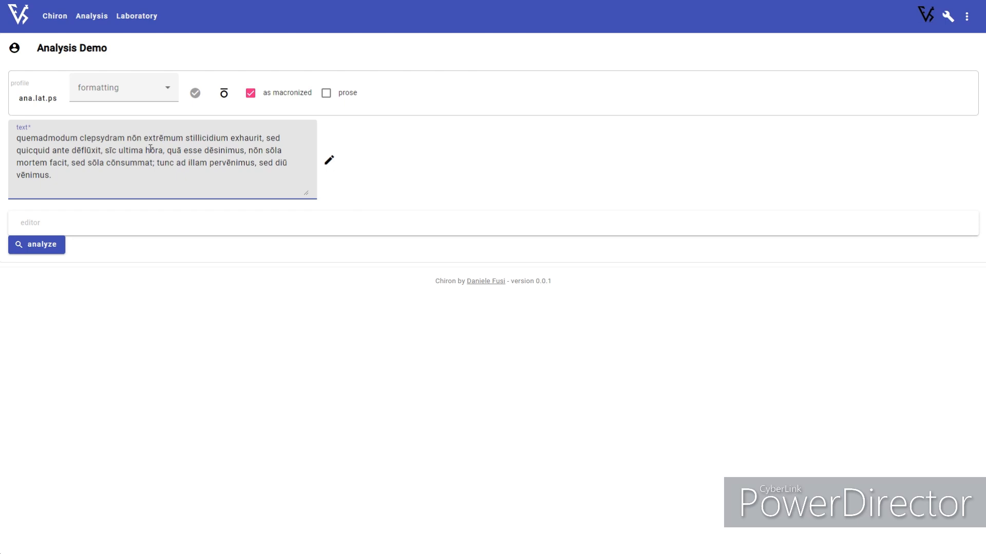
{"action": "key", "text": "Right"}
{"action": "key", "text": "Right"}
{"action": "key", "text": "shift+Left"}
{"action": "key", "text": "Left"}
Analyze the macronized Latin text and show the segment details of the initial qu
{"action": "left_click", "coordinate": [48, 247]}
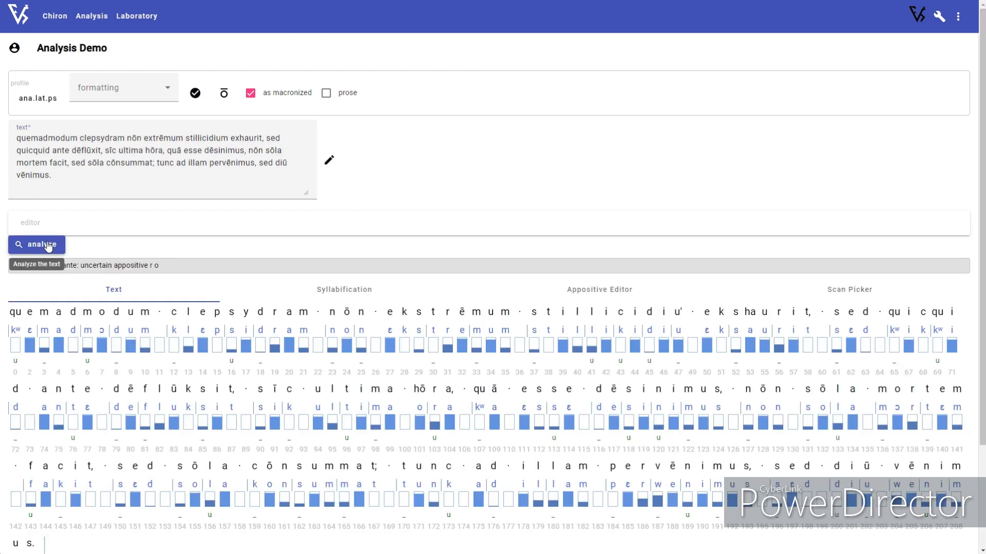
{"action": "scroll", "coordinate": [275, 286], "scroll_direction": "down", "scroll_amount": 3}
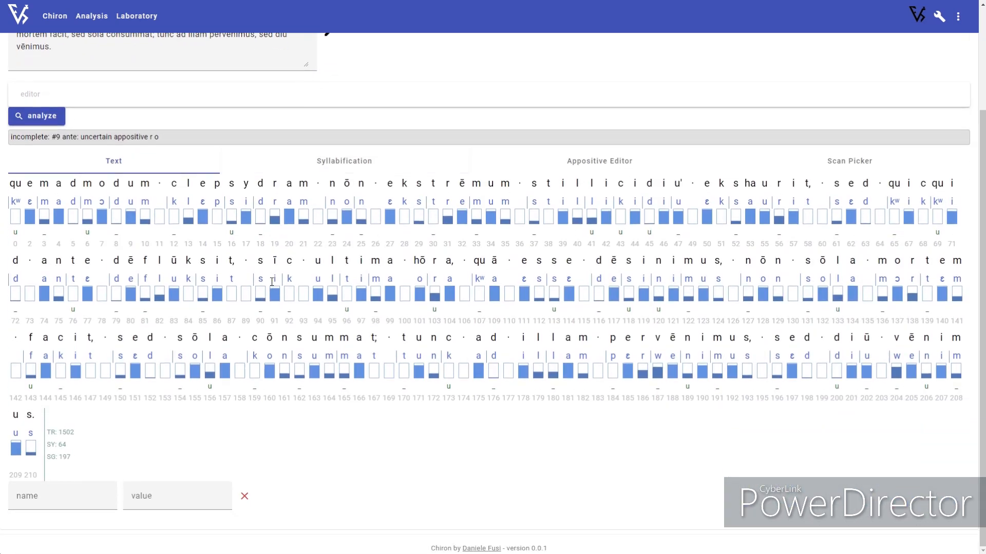
{"action": "left_click", "coordinate": [16, 184]}
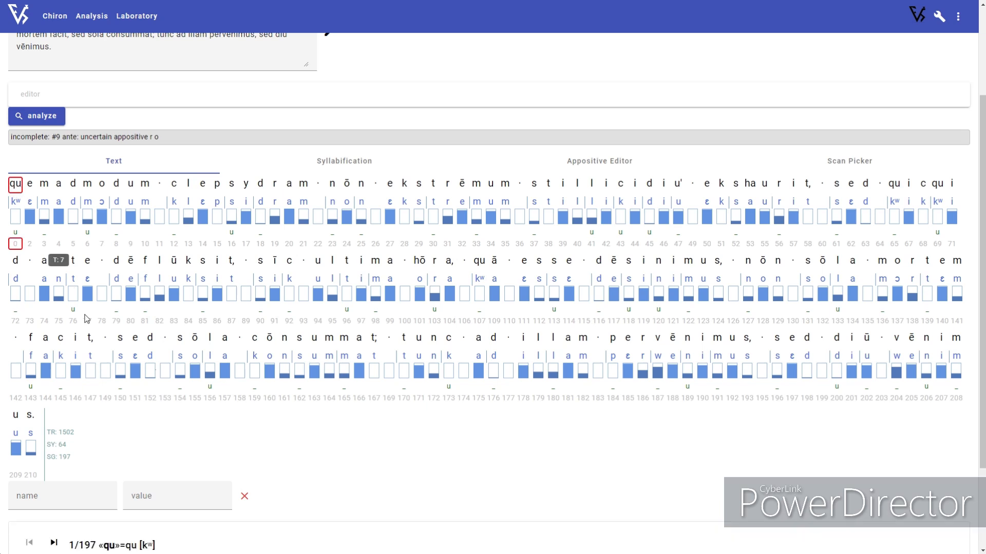
{"action": "scroll", "coordinate": [253, 361], "scroll_direction": "down", "scroll_amount": 3}
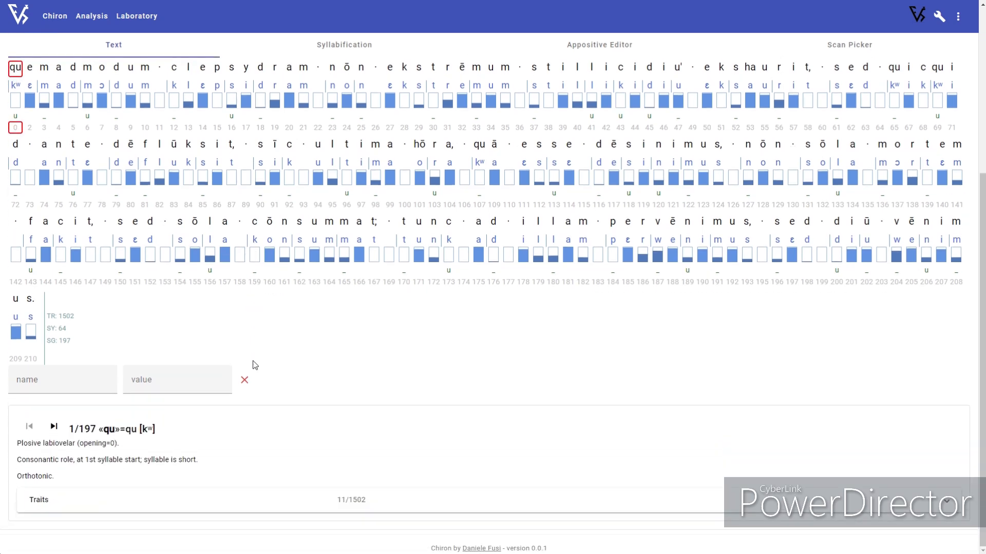
Expand the traits of the initial qu and review them alongside the analyzed Latin passage
{"action": "left_click", "coordinate": [99, 503]}
{"action": "scroll", "coordinate": [339, 370], "scroll_direction": "down", "scroll_amount": 3}
{"action": "scroll", "coordinate": [338, 370], "scroll_direction": "down", "scroll_amount": 3}
{"action": "scroll", "coordinate": [338, 365], "scroll_direction": "up", "scroll_amount": 7}
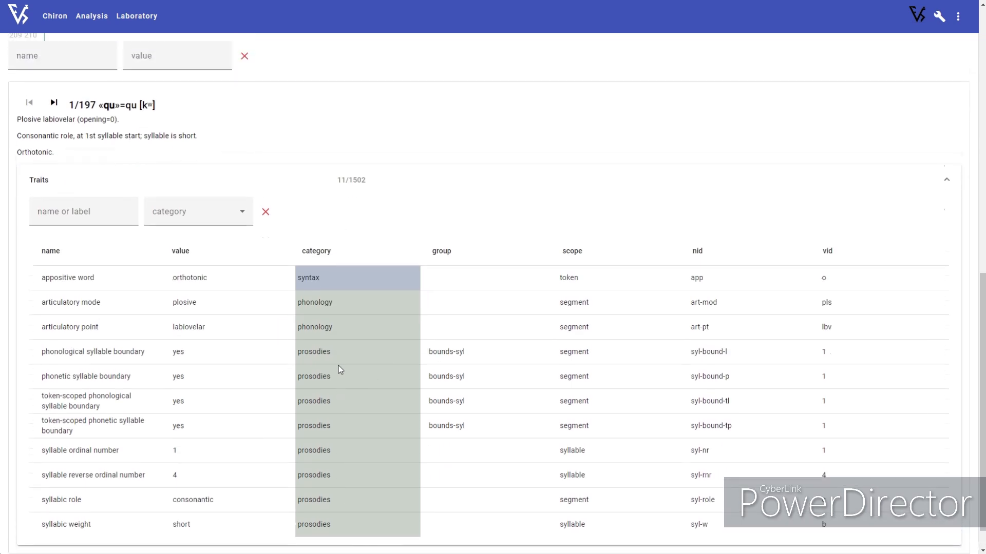
{"action": "scroll", "coordinate": [339, 369], "scroll_direction": "up", "scroll_amount": 3}
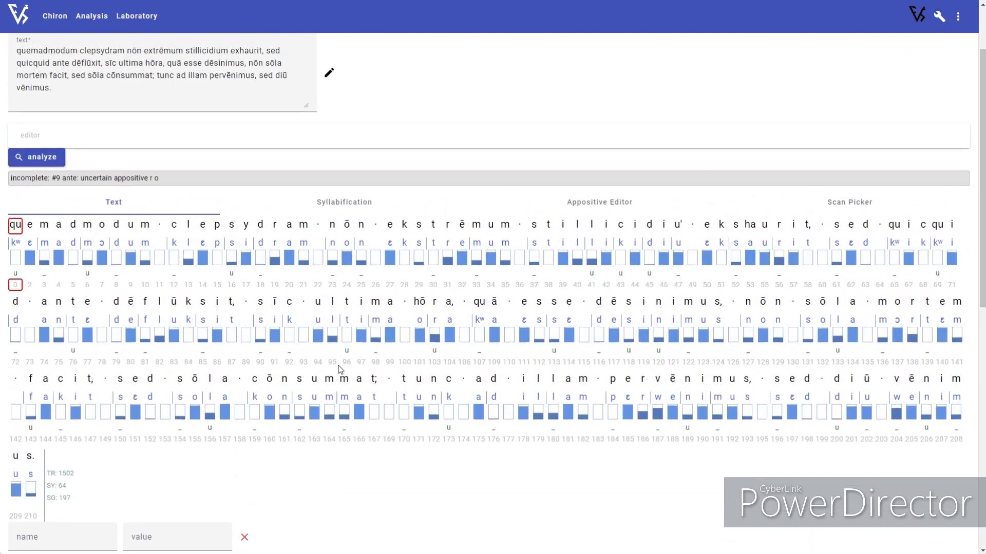
{"action": "scroll", "coordinate": [338, 369], "scroll_direction": "up", "scroll_amount": 1}
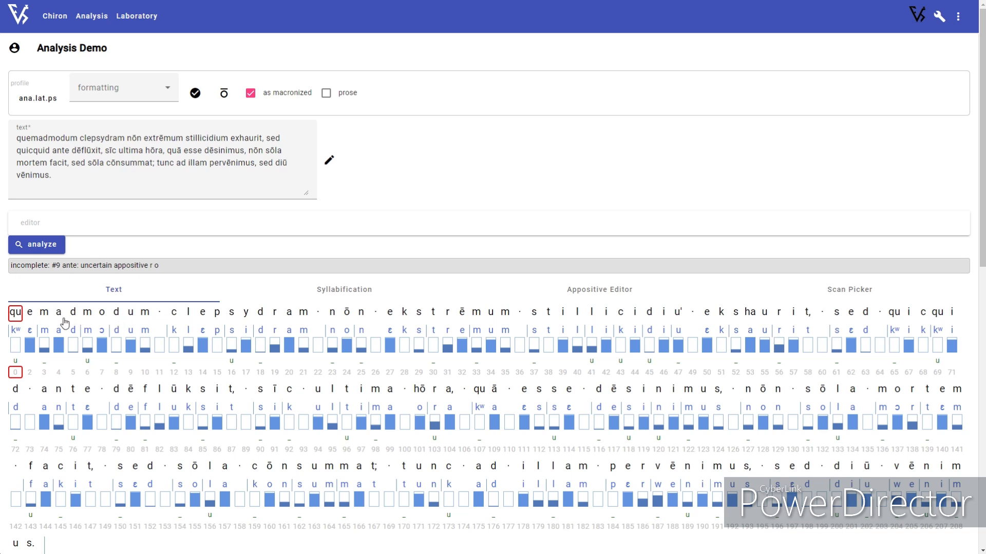
{"action": "scroll", "coordinate": [65, 322], "scroll_direction": "down", "scroll_amount": 3}
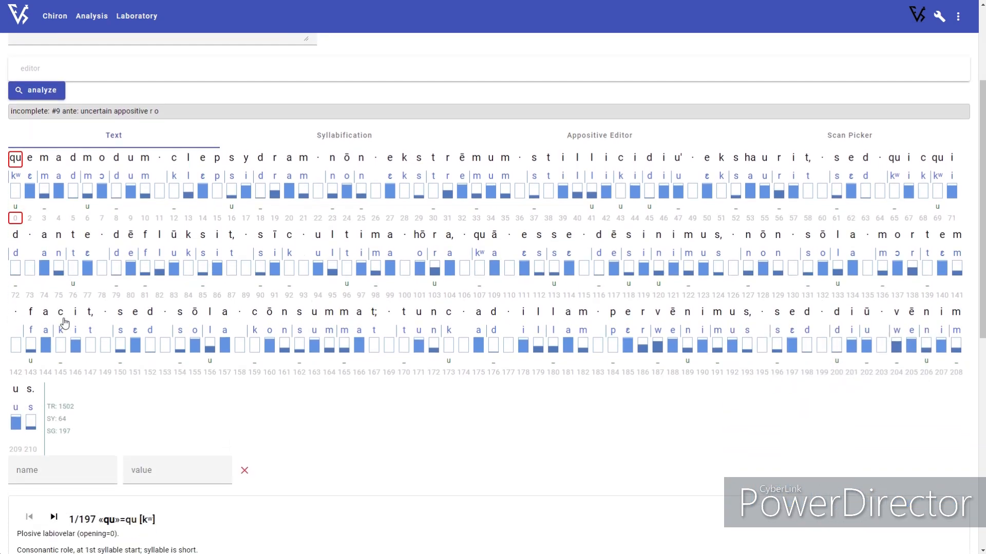
{"action": "scroll", "coordinate": [122, 379], "scroll_direction": "down", "scroll_amount": 2}
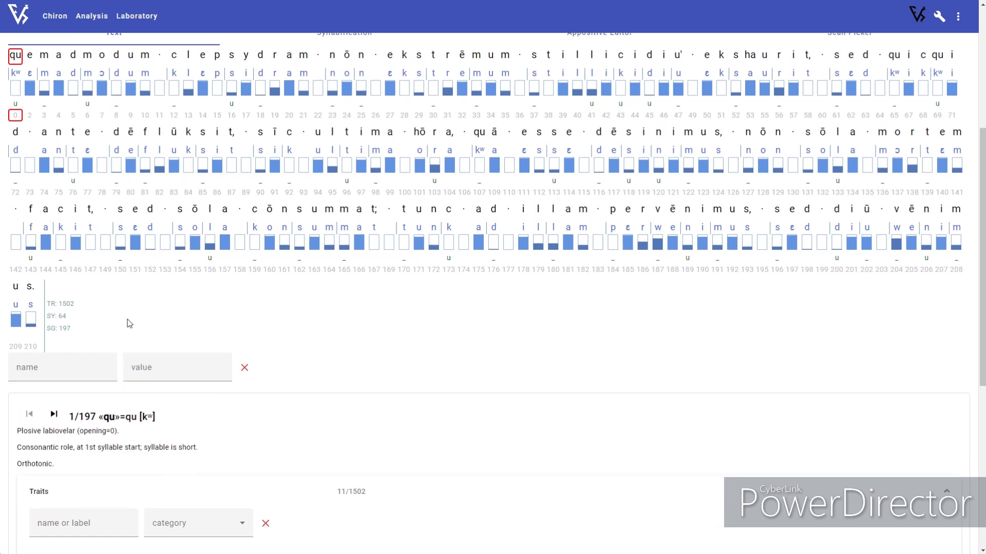
{"action": "scroll", "coordinate": [129, 323], "scroll_direction": "down", "scroll_amount": 3}
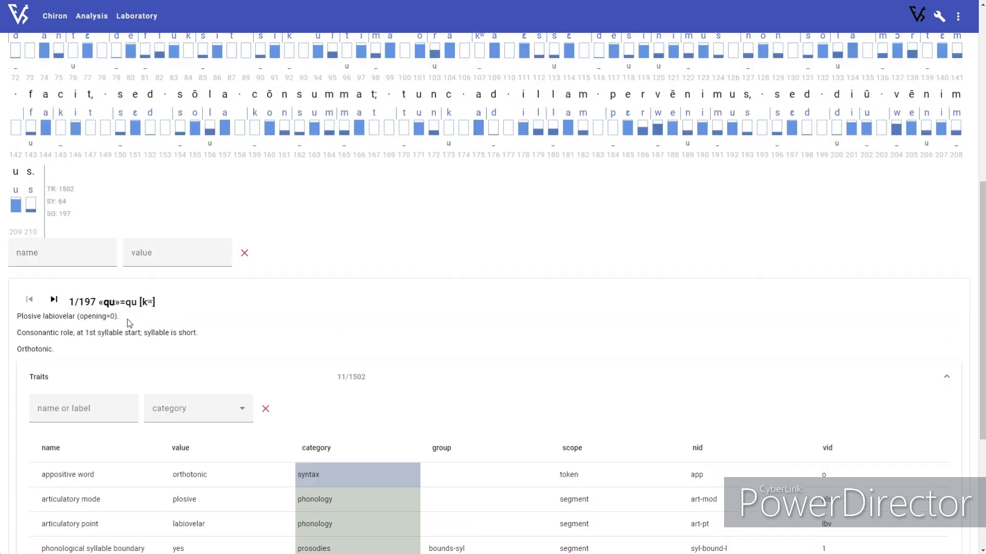
{"action": "scroll", "coordinate": [129, 323], "scroll_direction": "up", "scroll_amount": 1}
{"action": "scroll", "coordinate": [130, 324], "scroll_direction": "up", "scroll_amount": 1}
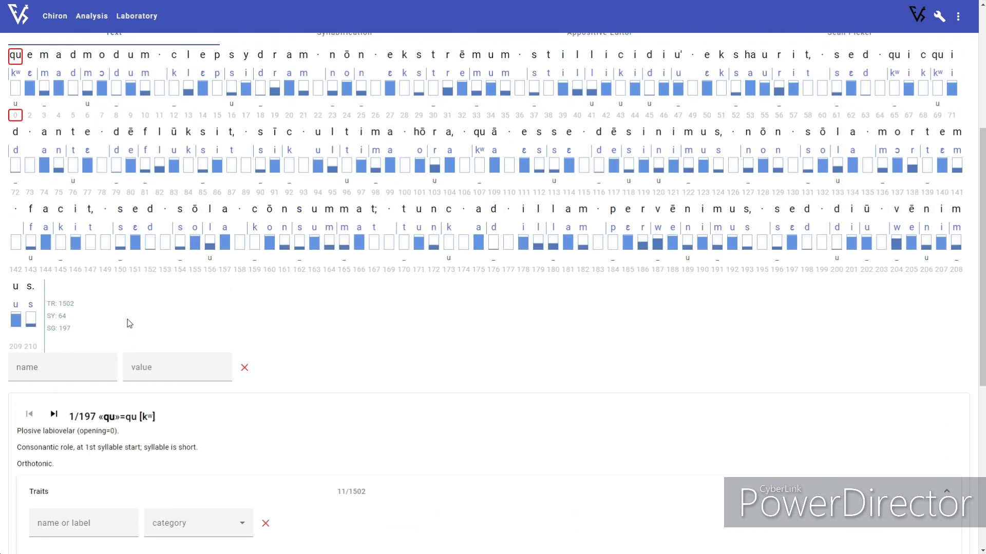
Apply the quantities formatting to the analyzed Latin passage
{"action": "left_click_drag", "start_coordinate": [73, 307], "coordinate": [60, 312]}
{"action": "left_click", "coordinate": [72, 318]}
{"action": "scroll", "coordinate": [109, 325], "scroll_direction": "up", "scroll_amount": 5}
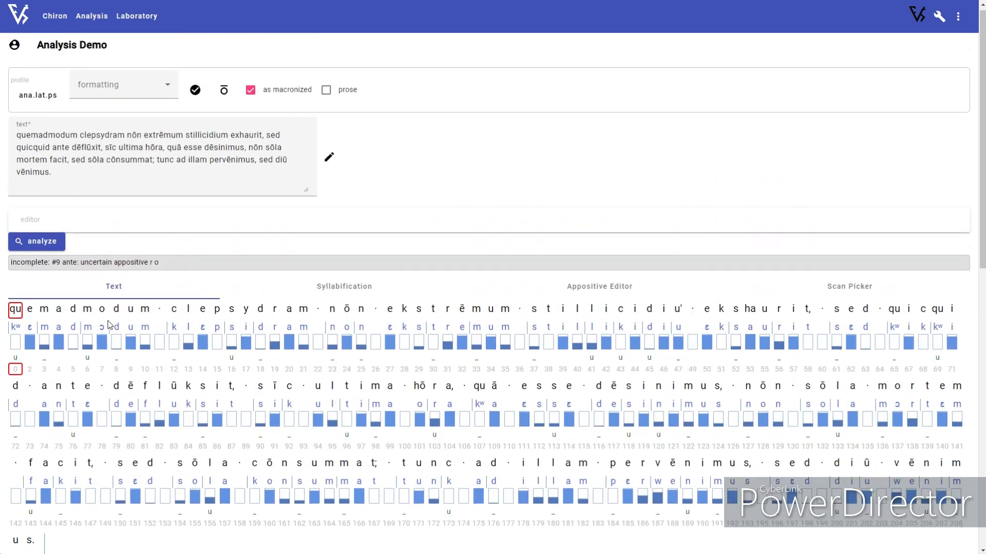
{"action": "left_click", "coordinate": [169, 96]}
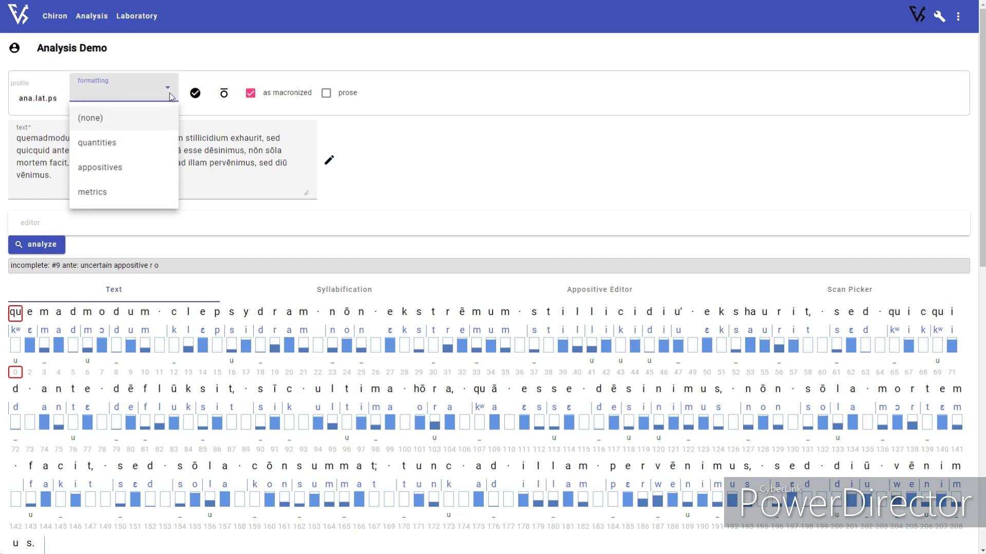
{"action": "left_click", "coordinate": [98, 143]}
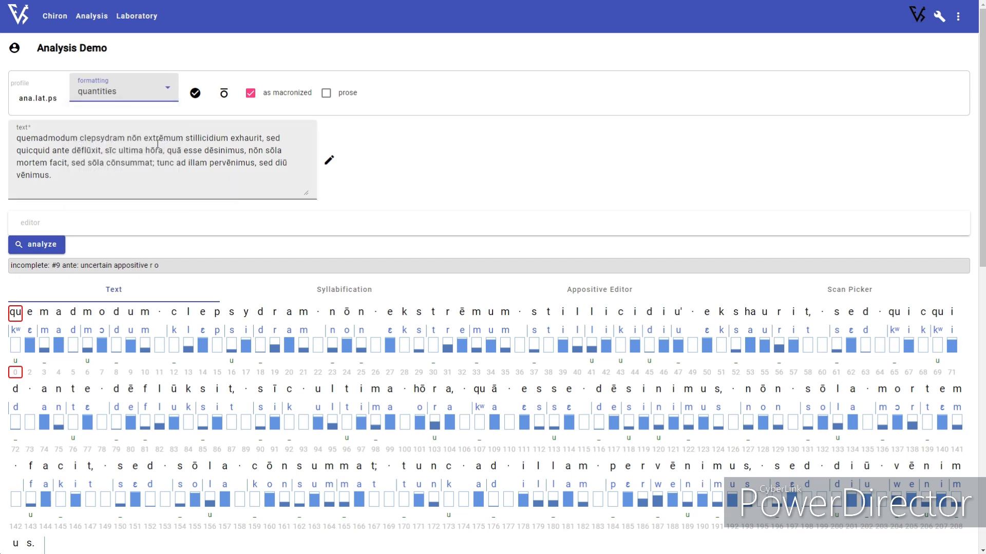
{"action": "left_click", "coordinate": [196, 97]}
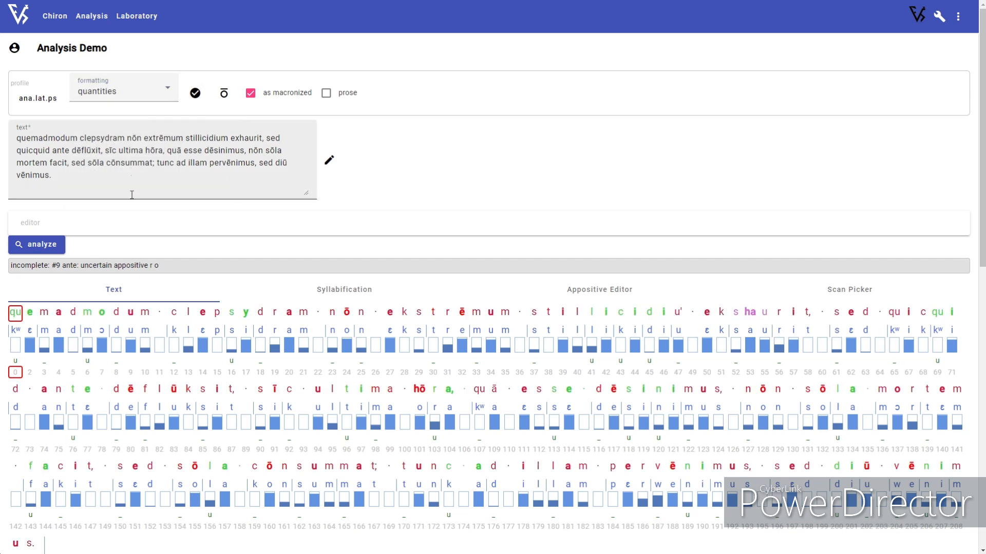
Review the color-formatted passage and the traits of its qu, then inspect the traits of the m and following a in quemadmodum
{"action": "scroll", "coordinate": [215, 322], "scroll_direction": "down", "scroll_amount": 5}
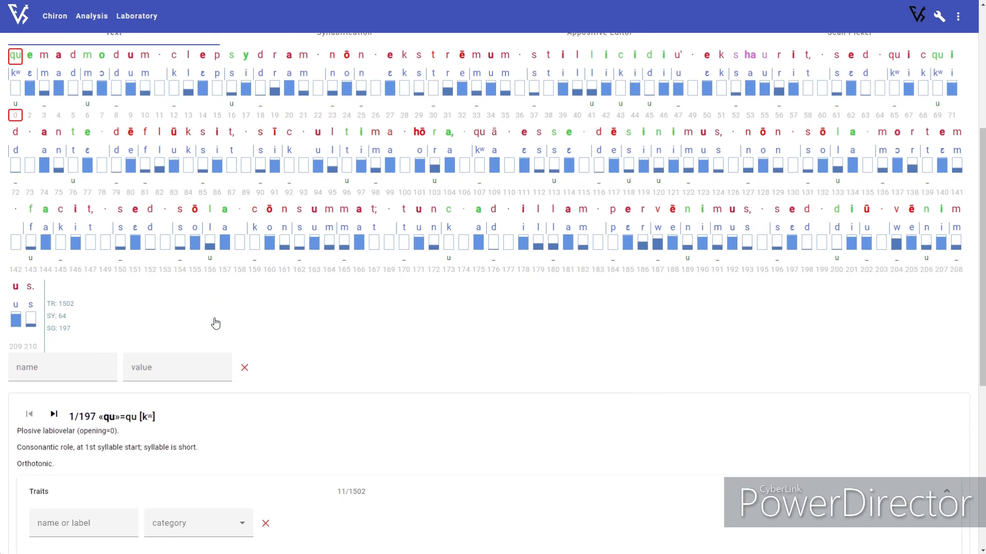
{"action": "scroll", "coordinate": [215, 321], "scroll_direction": "down", "scroll_amount": 5}
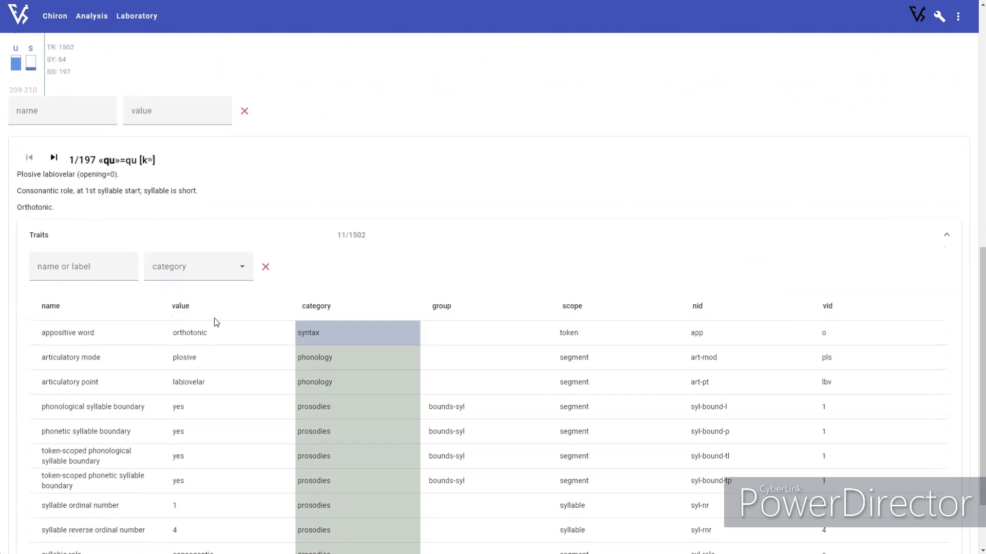
{"action": "scroll", "coordinate": [215, 321], "scroll_direction": "up", "scroll_amount": 5}
{"action": "scroll", "coordinate": [215, 322], "scroll_direction": "up", "scroll_amount": 5}
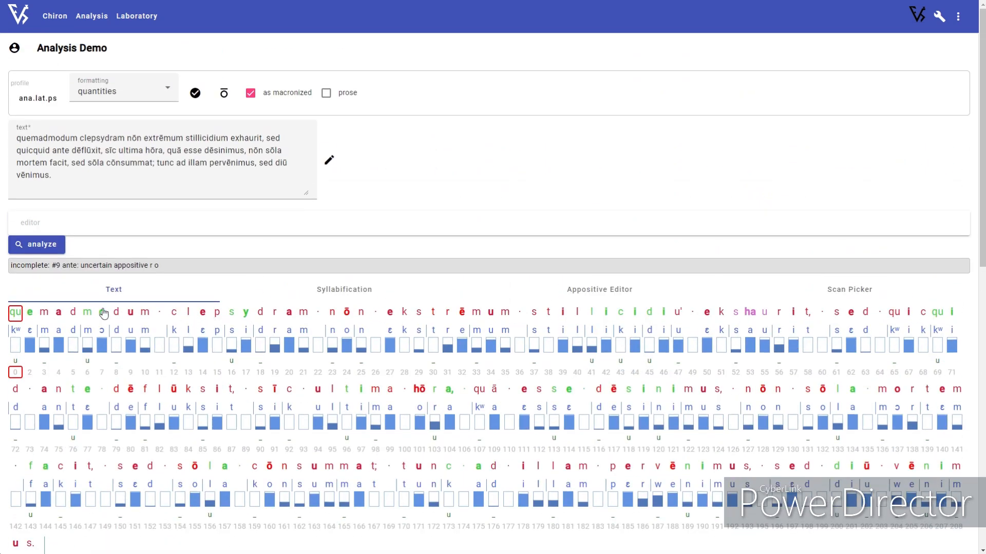
{"action": "left_click", "coordinate": [30, 312]}
{"action": "left_click", "coordinate": [44, 312]}
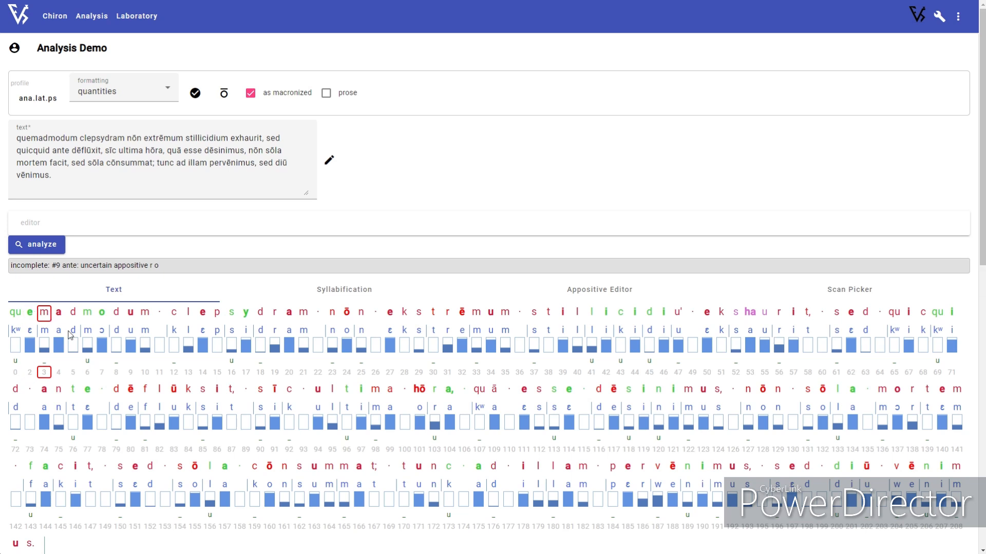
{"action": "scroll", "coordinate": [116, 346], "scroll_direction": "down", "scroll_amount": 1}
{"action": "scroll", "coordinate": [117, 346], "scroll_direction": "down", "scroll_amount": 13}
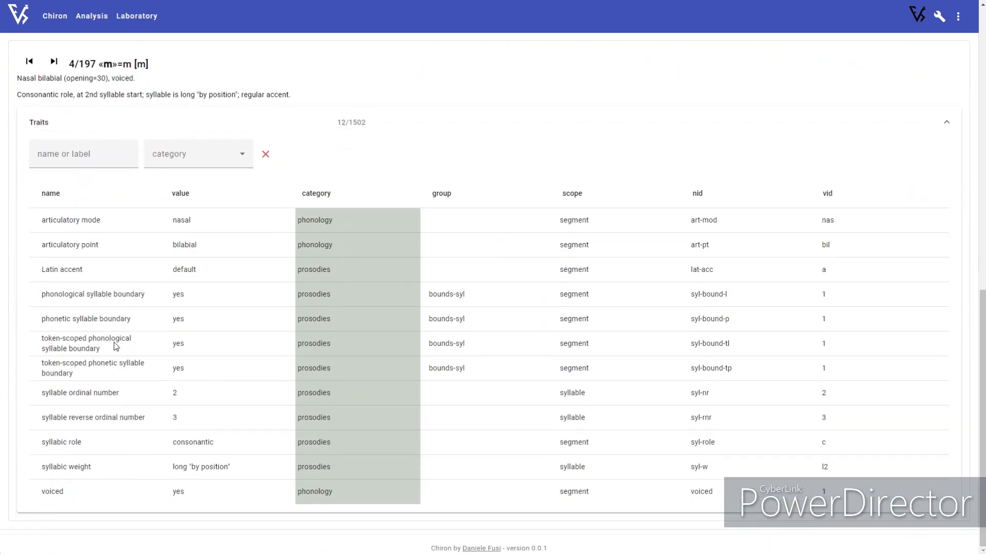
{"action": "left_click", "coordinate": [53, 61]}
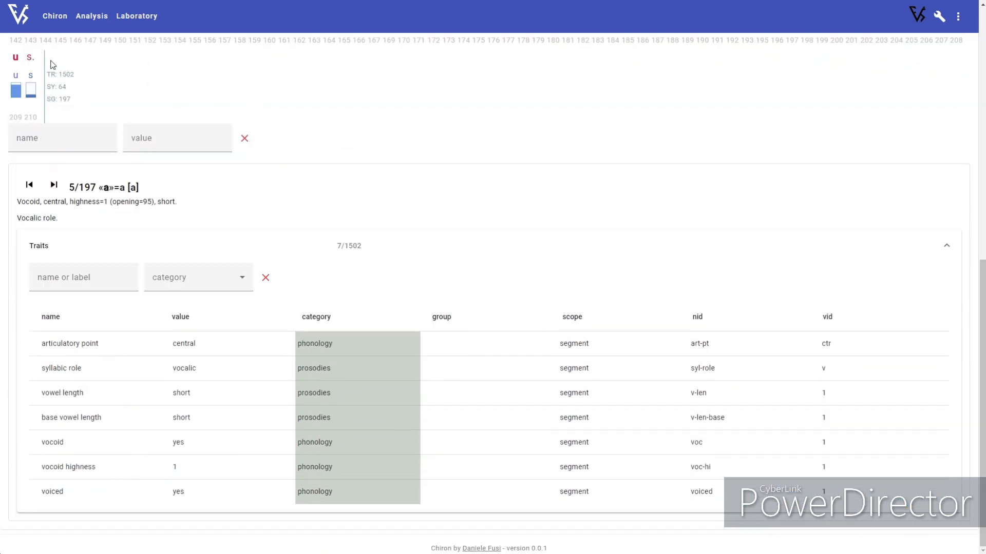
{"action": "scroll", "coordinate": [83, 120], "scroll_direction": "up", "scroll_amount": 10}
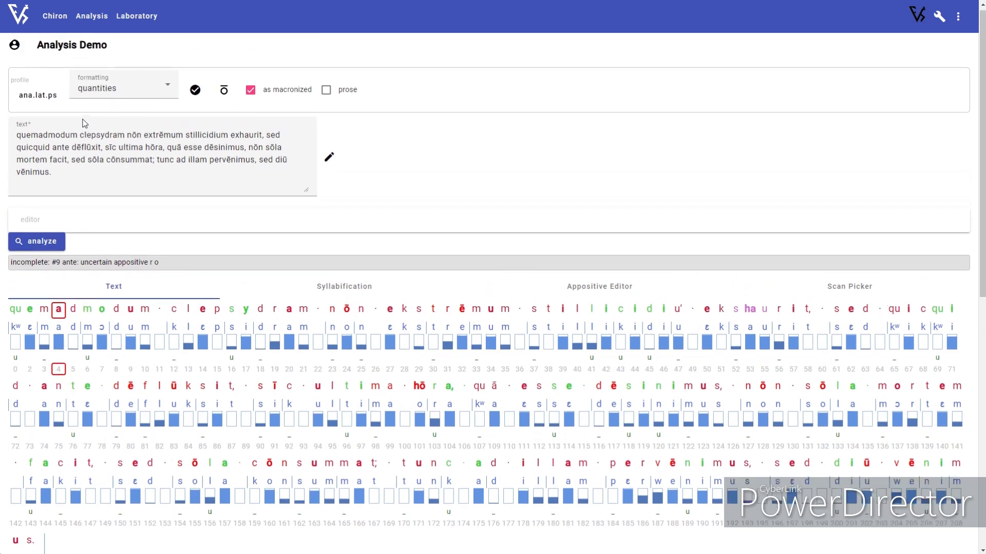
Reset the formatting to none and apply it to the analyzed Latin text
{"action": "left_click", "coordinate": [131, 94]}
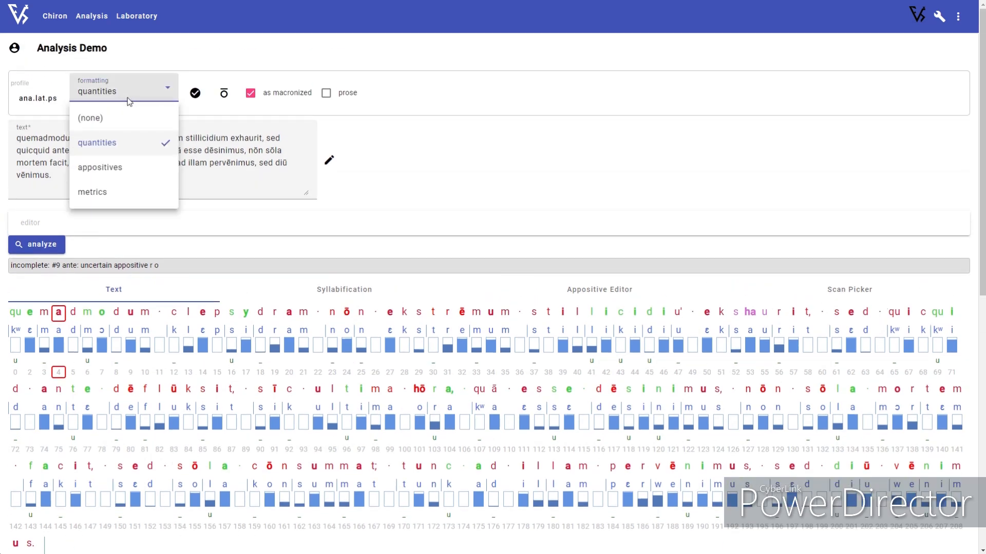
{"action": "left_click", "coordinate": [99, 121]}
{"action": "left_click", "coordinate": [195, 93]}
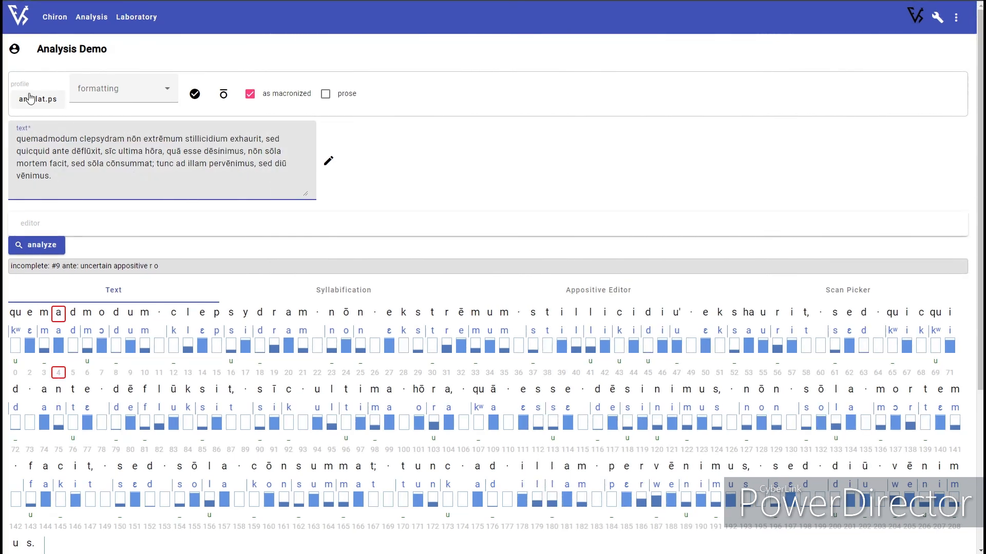
Switch the analysis profile to the Italian ana.ita.p
{"action": "left_click", "coordinate": [30, 93]}
{"action": "type", "text": "ita"}
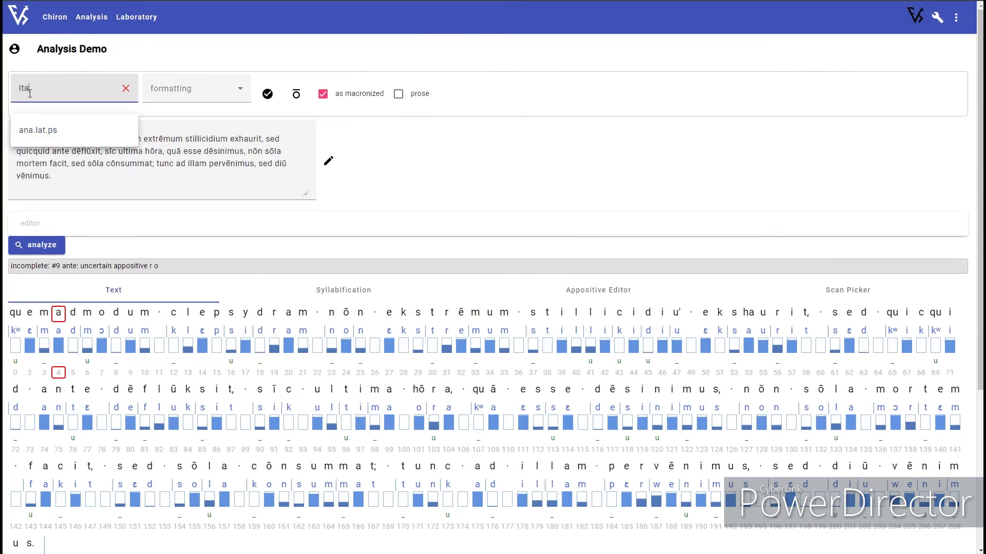
{"action": "left_click", "coordinate": [36, 129]}
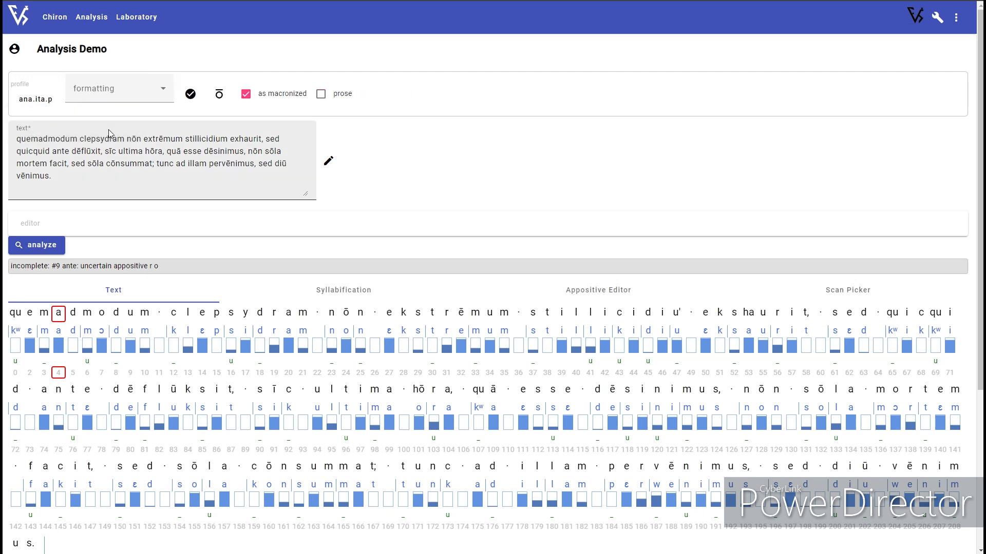
Replace the text with "quel ramo del lago di Como, che volge a mezzogiorno, tra due catene non interrotte di monti." and analyze it
{"action": "left_click", "coordinate": [177, 141]}
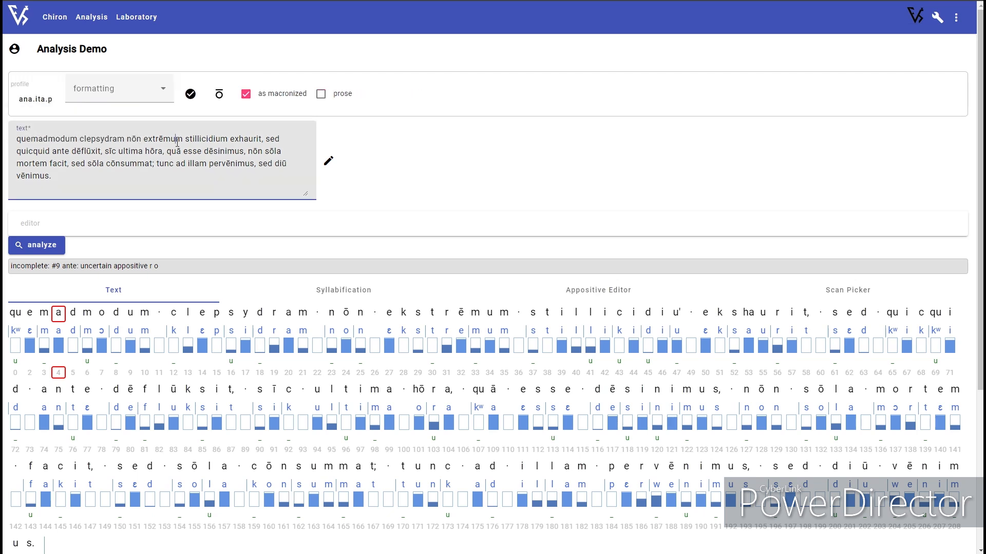
{"action": "key", "text": "ctrl+a"}
{"action": "key", "text": "BackSpace"}
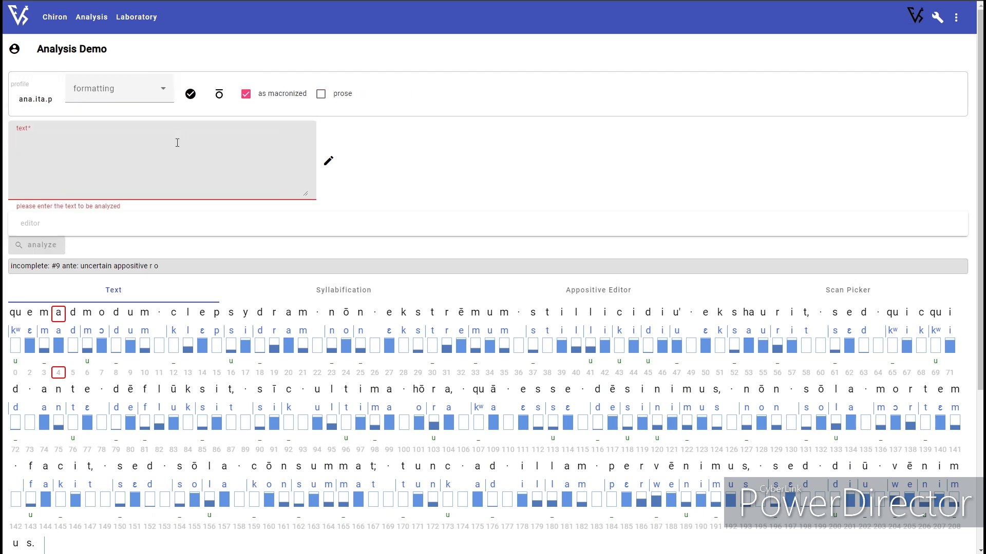
{"action": "type", "text": "quel ramo del lago di Como, che volge a mezzogiorno, tra due catene non interrotte di monti."}
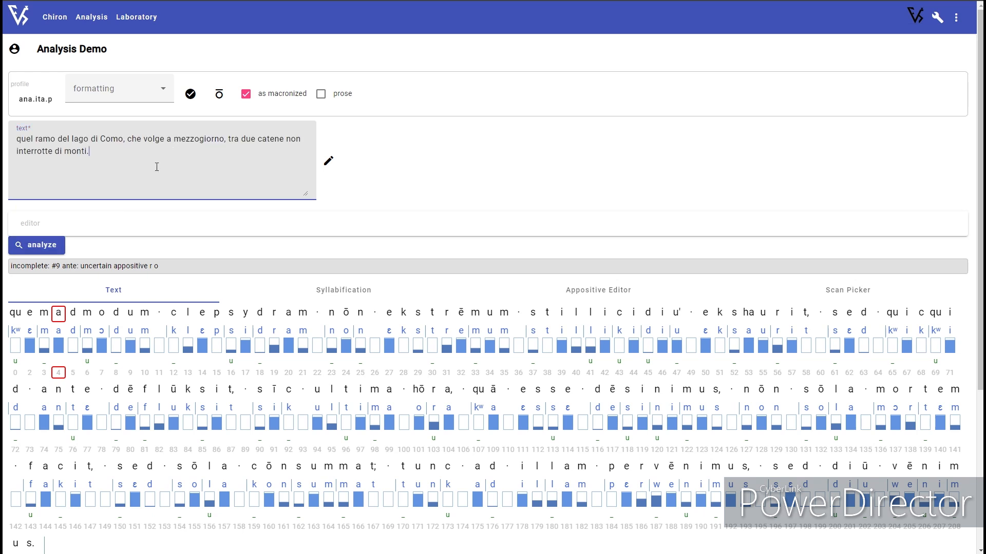
{"action": "left_click", "coordinate": [41, 251]}
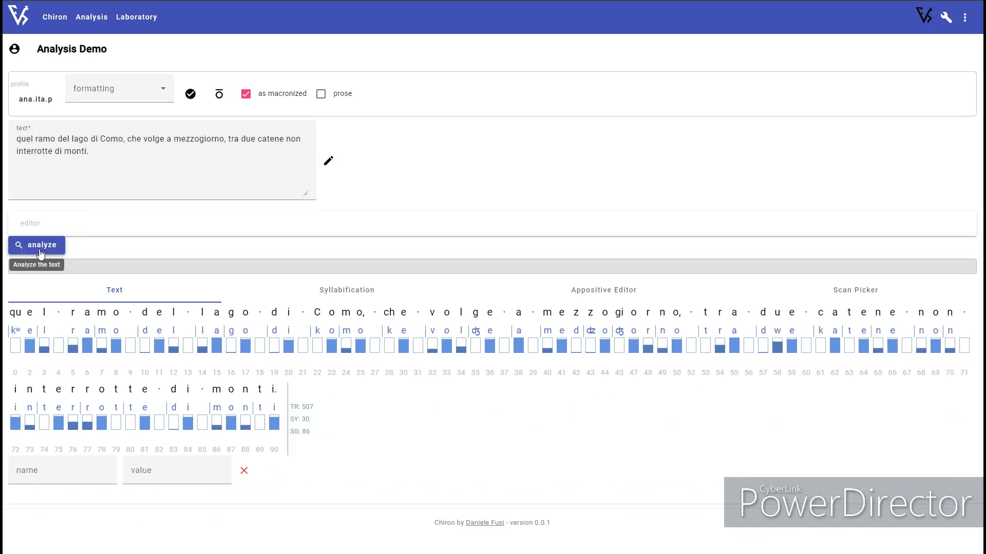
Show the segment details of the qu in quel and expand its traits for review
{"action": "left_click", "coordinate": [15, 314]}
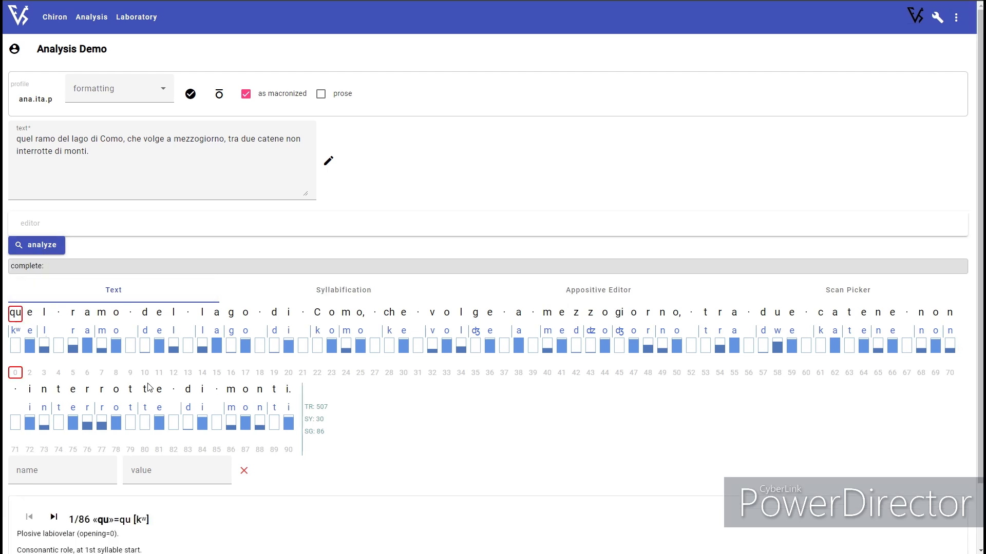
{"action": "scroll", "coordinate": [222, 391], "scroll_direction": "down", "scroll_amount": 2}
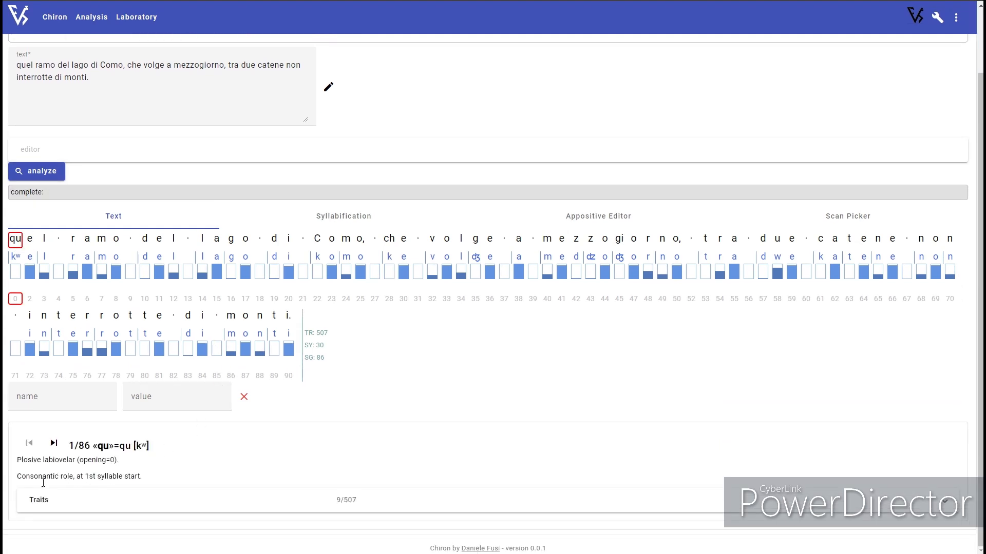
{"action": "left_click", "coordinate": [33, 501]}
{"action": "scroll", "coordinate": [289, 396], "scroll_direction": "down", "scroll_amount": 6}
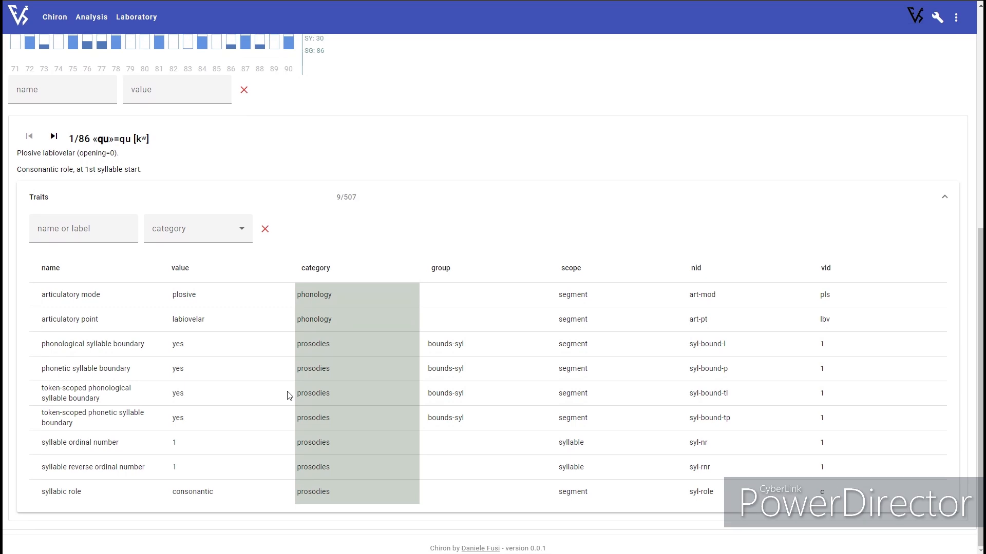
{"action": "scroll", "coordinate": [288, 395], "scroll_direction": "up", "scroll_amount": 6}
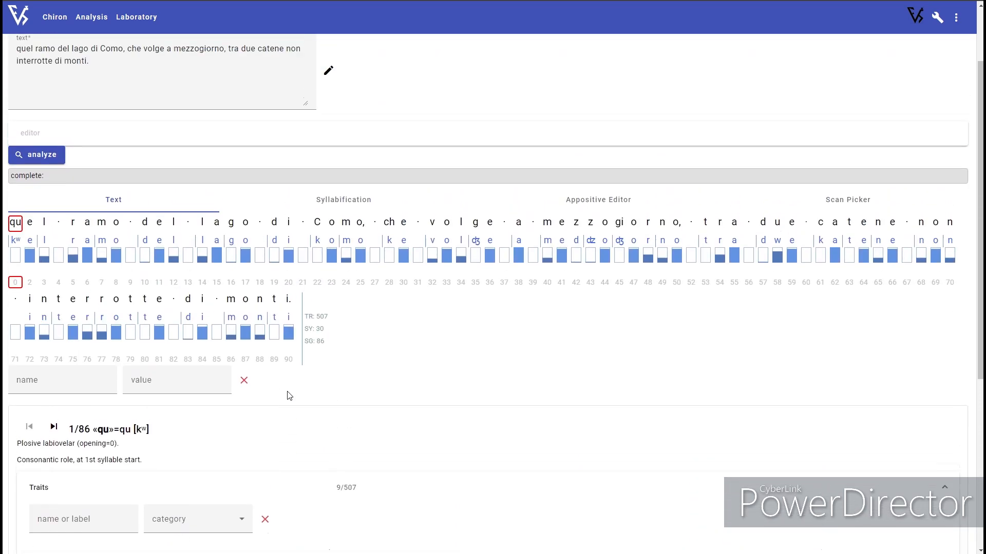
Inspect the segment details and traits of the r in ramo
{"action": "scroll", "coordinate": [289, 395], "scroll_direction": "up", "scroll_amount": 1}
{"action": "left_click", "coordinate": [73, 244]}
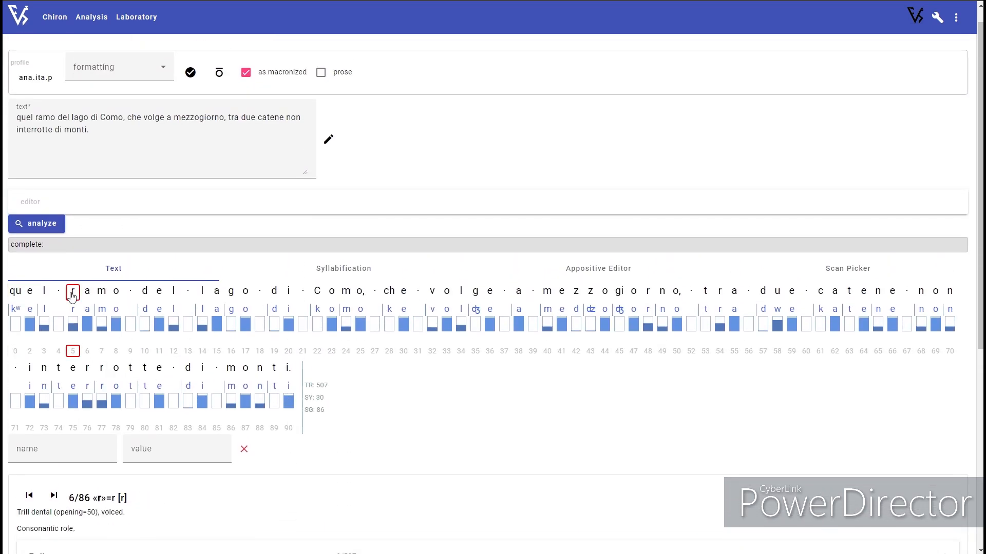
{"action": "scroll", "coordinate": [331, 389], "scroll_direction": "down", "scroll_amount": 7}
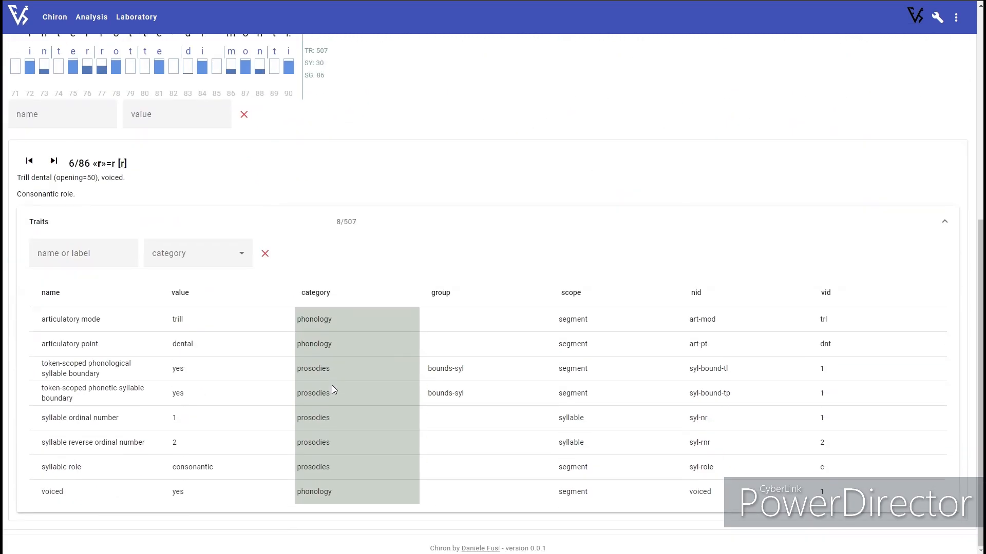
{"action": "scroll", "coordinate": [331, 389], "scroll_direction": "up", "scroll_amount": 3}
{"action": "scroll", "coordinate": [331, 389], "scroll_direction": "up", "scroll_amount": 4}
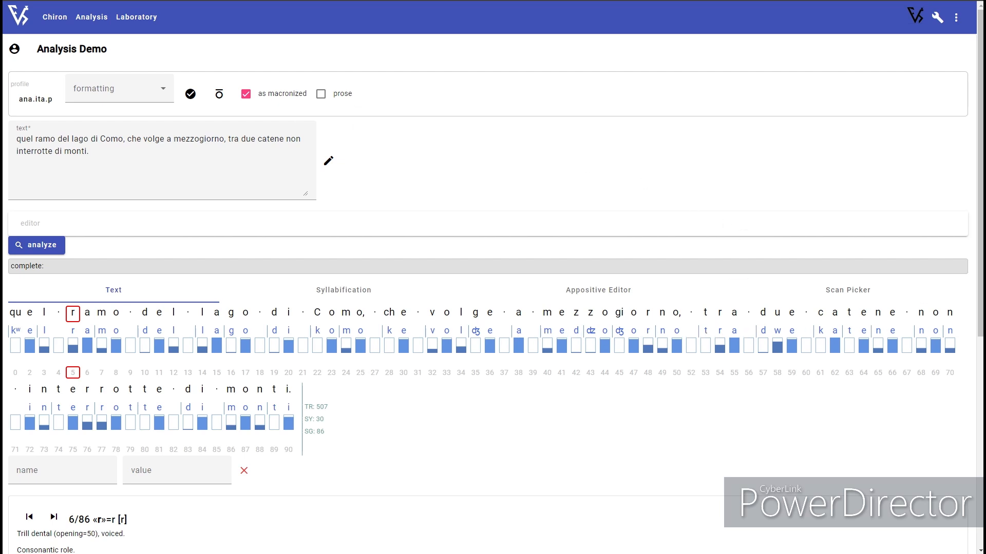
Switch the analysis profile to the Greek ana.gre.p
{"action": "left_click", "coordinate": [212, 178]}
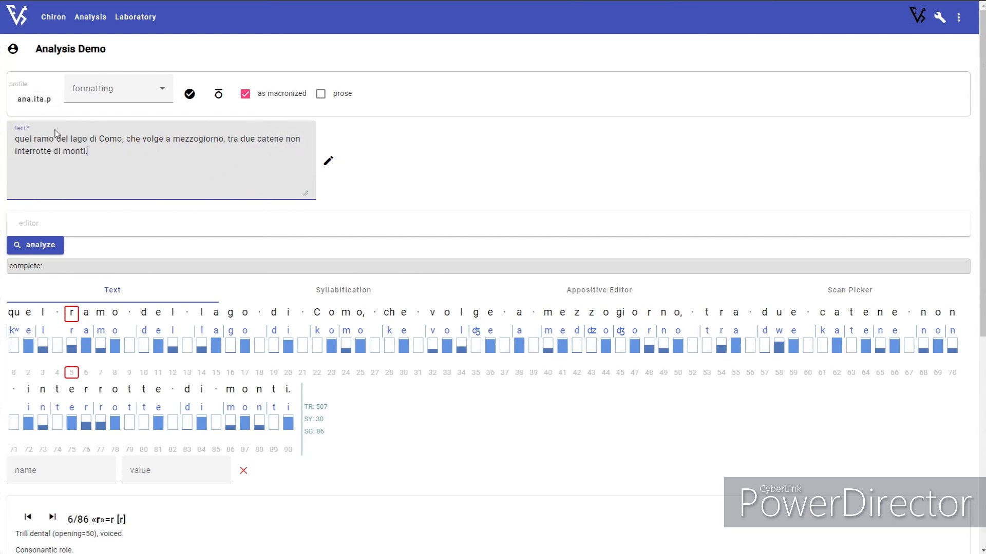
{"action": "left_click", "coordinate": [34, 103]}
{"action": "type", "text": "gre"}
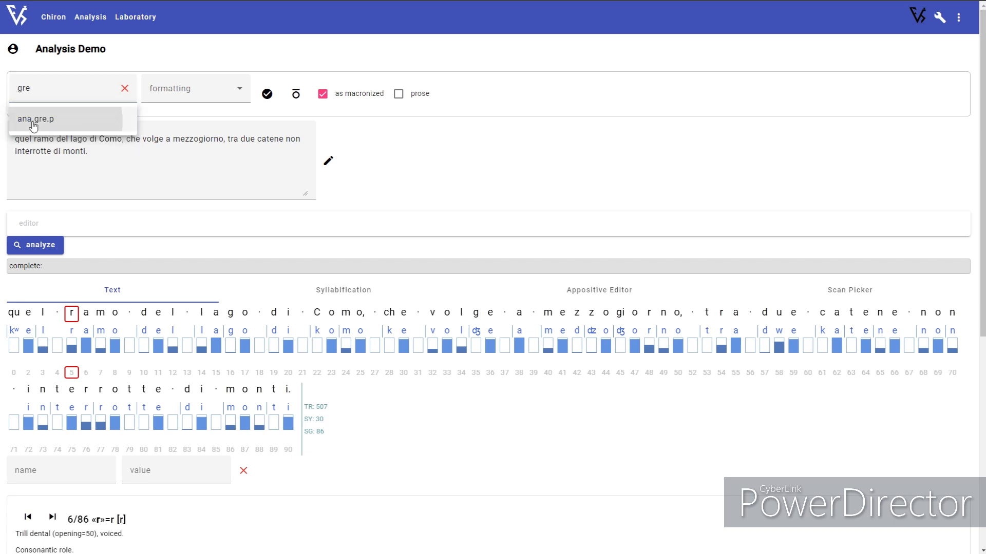
{"action": "left_click", "coordinate": [33, 126]}
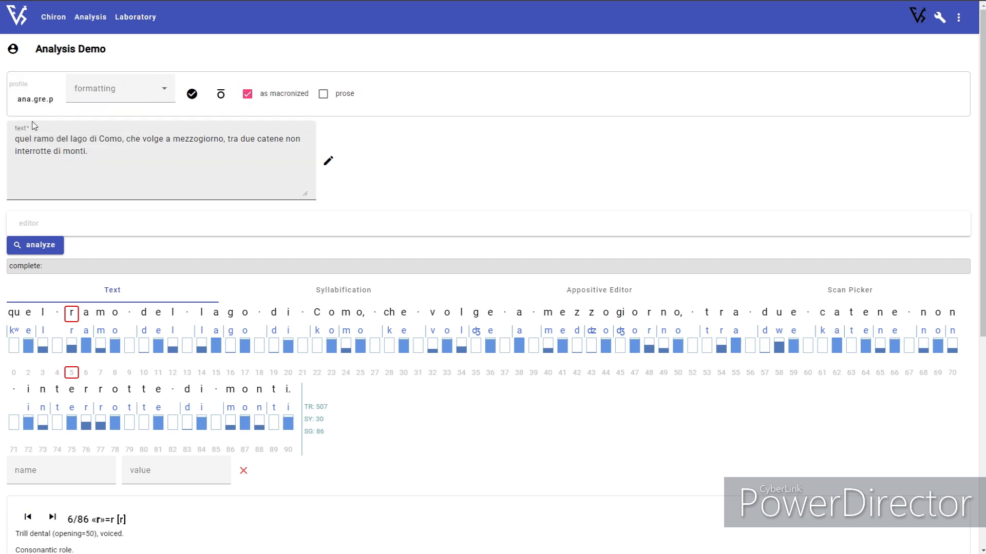
Replace the text with "Κανείς δεν έπεσε να κοιμηθή, όλοι αγρυπνούσαν· πού να κλείσουν μάτι τέτοια χρονιάρα νύχτα;" and analyze it
{"action": "left_click", "coordinate": [107, 152]}
{"action": "key", "text": "ctrl+a"}
{"action": "type", "text": "Κανείς δεν έπεσε να κοιμηθή, όλοι αγρυπνούσαν· πού να κλείσουν μάτι τέτοια χρονιάρα νύχτα;"}
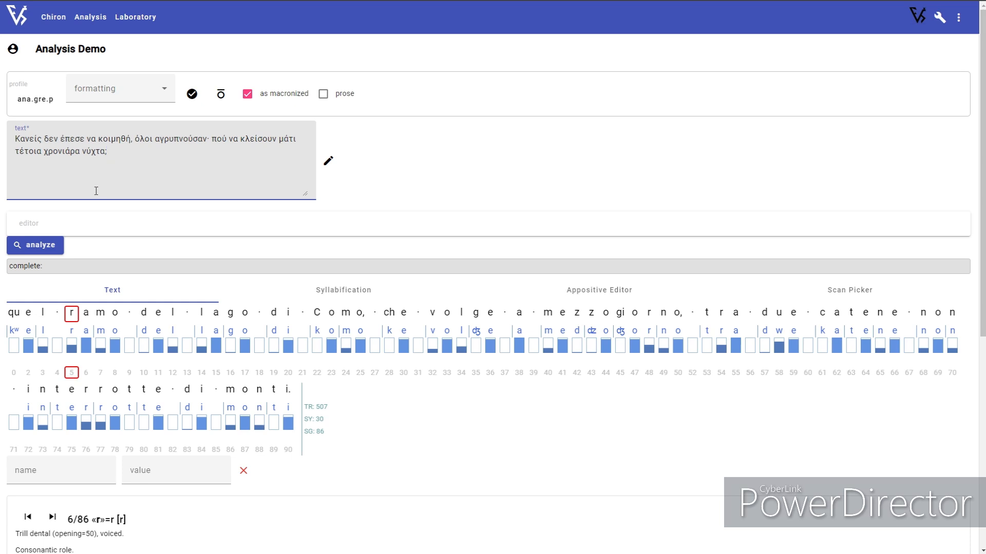
{"action": "left_click", "coordinate": [40, 247]}
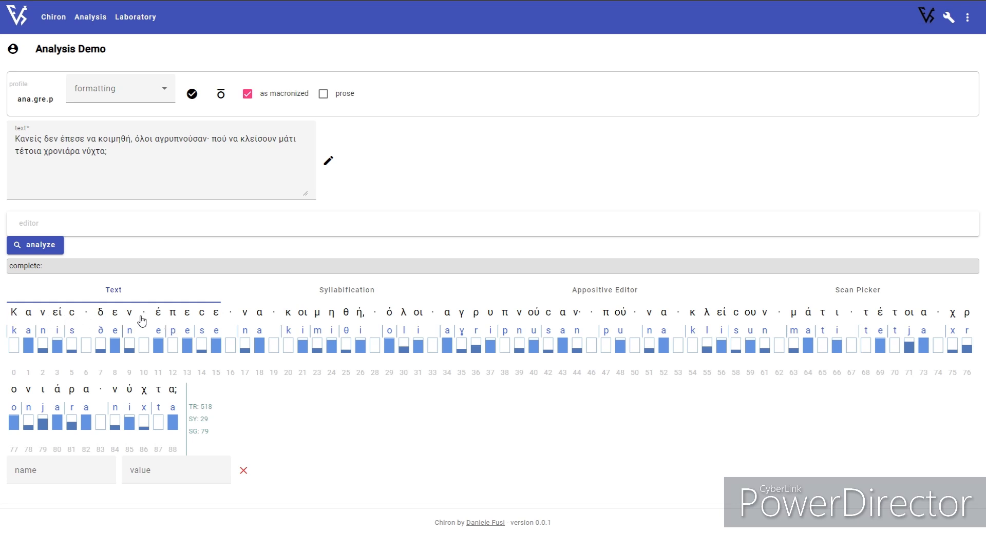
Examine the segment details and expanded traits of the δ in δεν and of the ε that follows it
{"action": "left_click", "coordinate": [101, 313]}
{"action": "scroll", "coordinate": [181, 335], "scroll_direction": "down", "scroll_amount": 2}
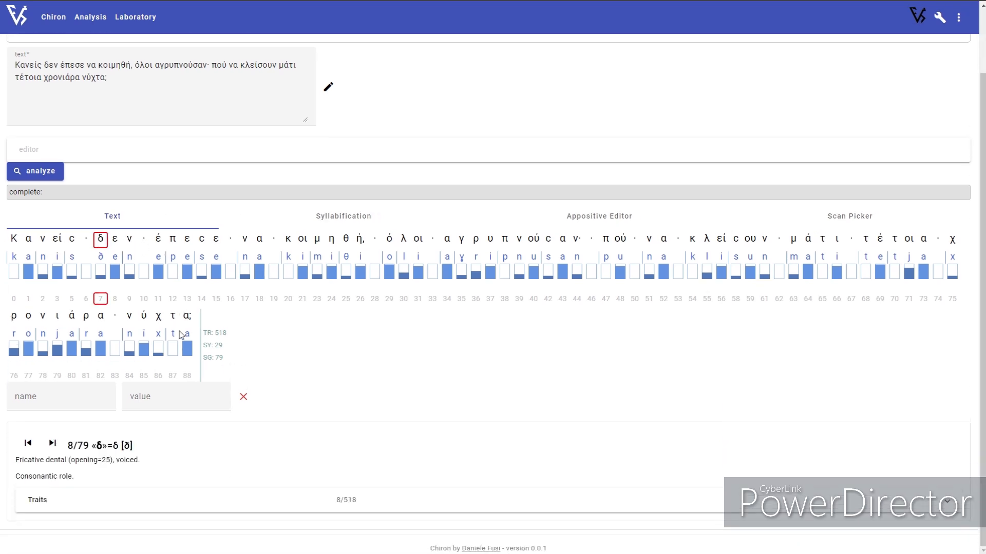
{"action": "left_click", "coordinate": [97, 500]}
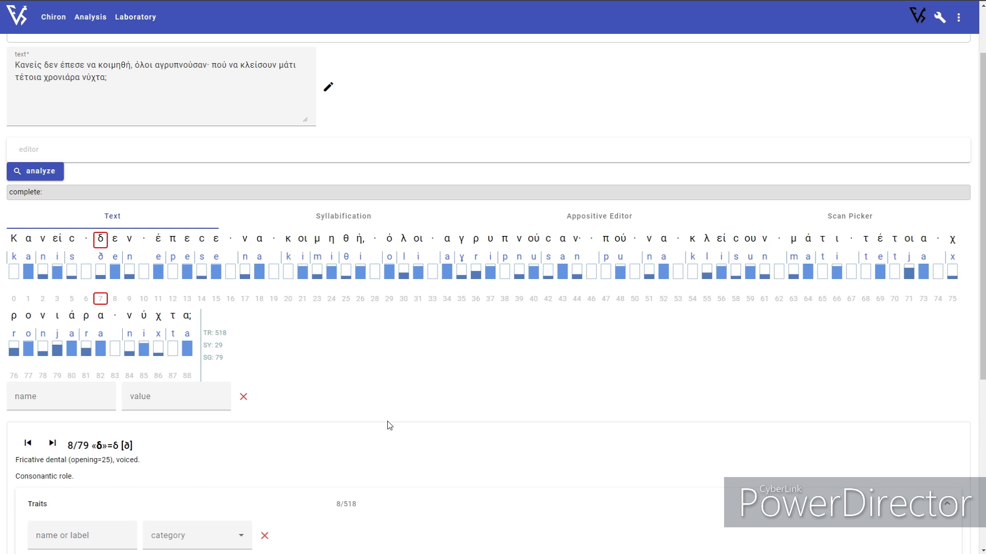
{"action": "scroll", "coordinate": [387, 418], "scroll_direction": "down", "scroll_amount": 7}
{"action": "scroll", "coordinate": [386, 418], "scroll_direction": "up", "scroll_amount": 3}
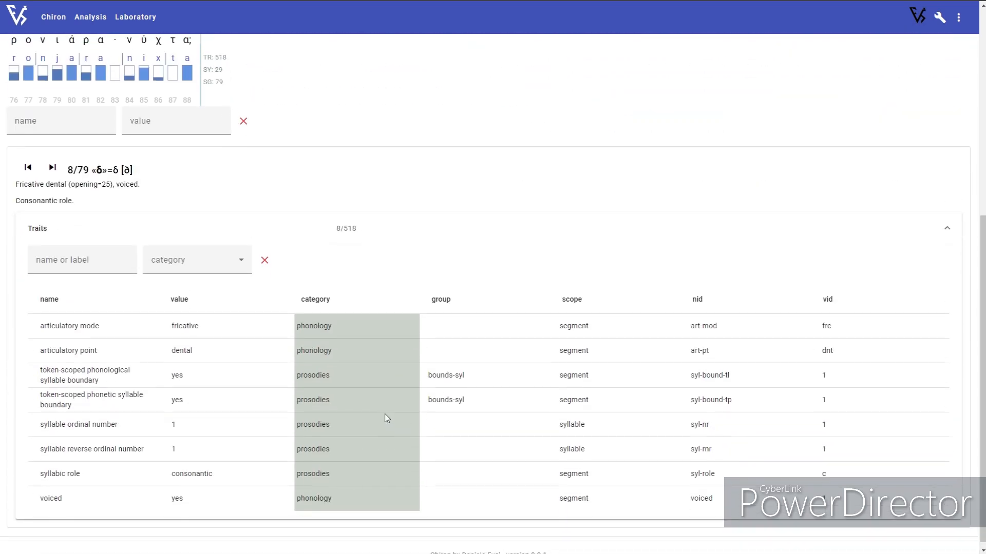
{"action": "scroll", "coordinate": [198, 273], "scroll_direction": "up", "scroll_amount": 1}
{"action": "left_click", "coordinate": [53, 316]}
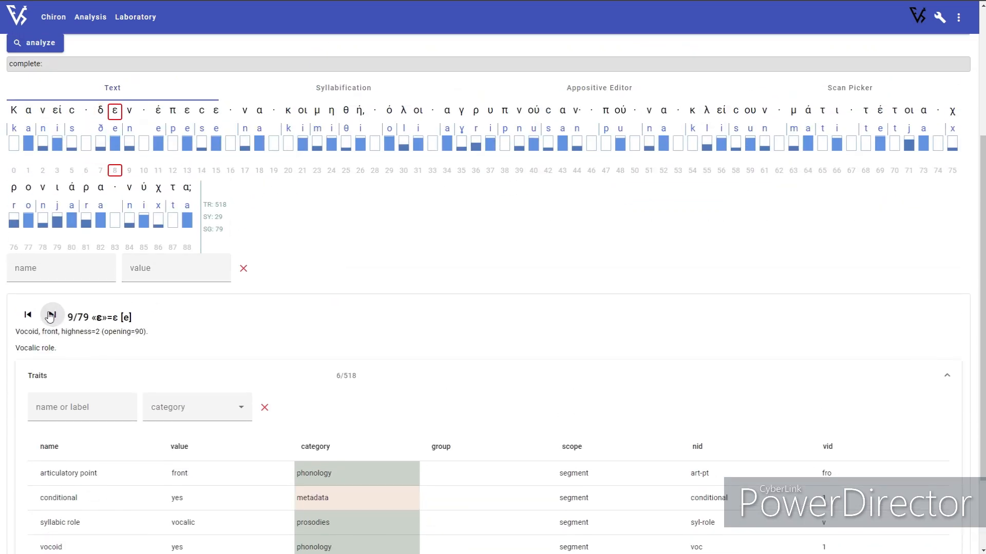
Step forward through the segments after the ε in δεν and view the segment details of the εί in Κανείς
{"action": "left_click", "coordinate": [53, 316]}
{"action": "left_click", "coordinate": [53, 317]}
{"action": "left_click", "coordinate": [53, 316]}
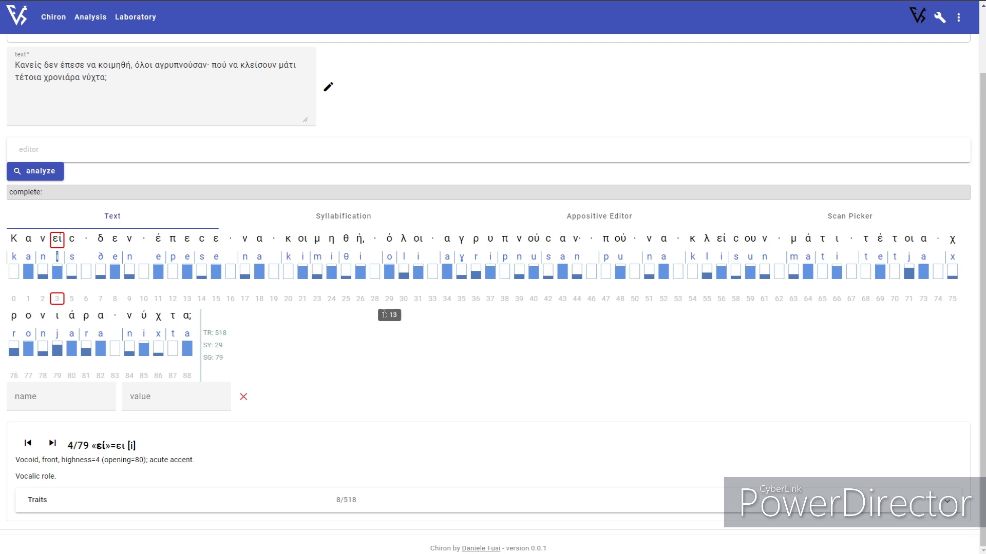
{"action": "scroll", "coordinate": [385, 313], "scroll_direction": "up", "scroll_amount": 2}
{"action": "left_click", "coordinate": [209, 165]}
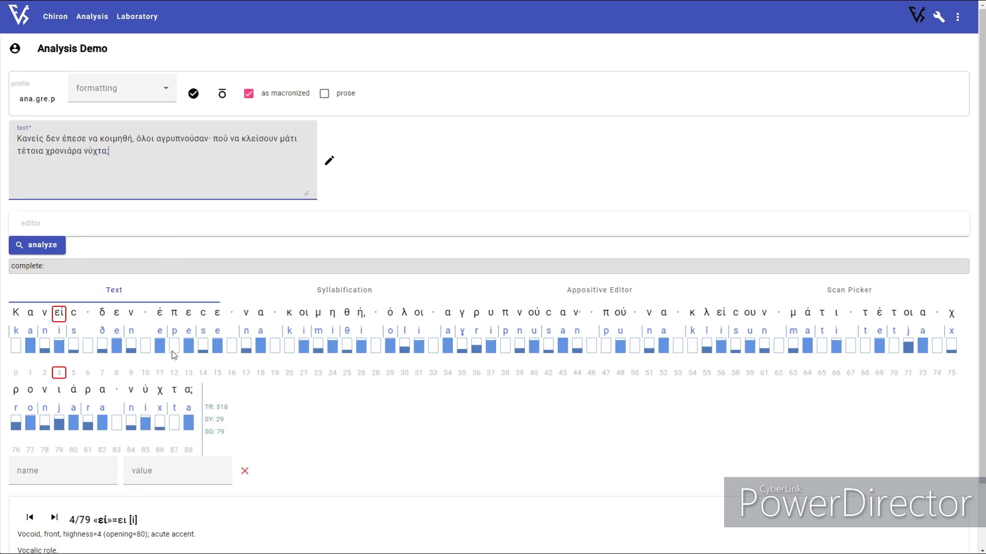
View the syllabification chart, narrowing its range to start at the οι of όλοι and restoring the full text range
{"action": "left_click", "coordinate": [346, 296]}
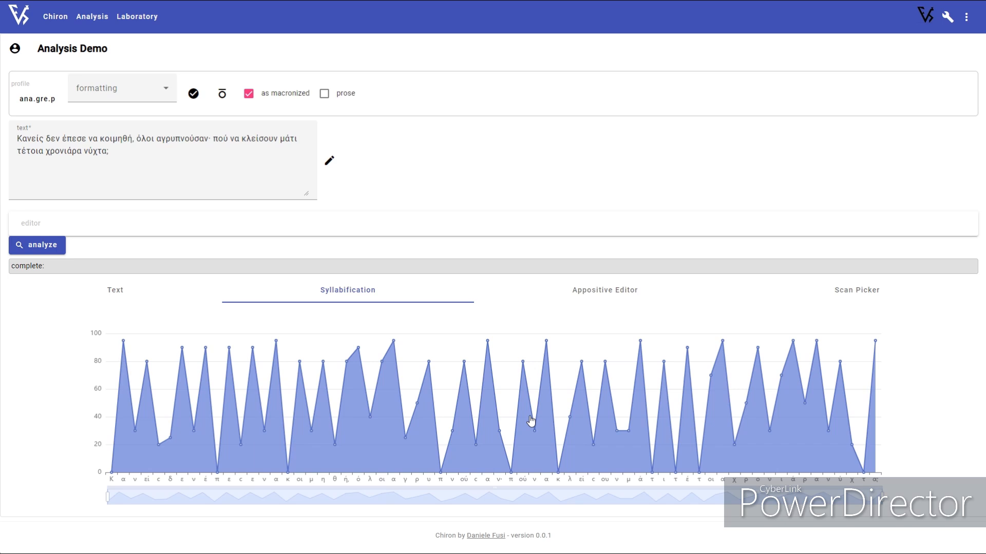
{"action": "mouse_move", "coordinate": [488, 344]}
{"action": "left_click_drag", "start_coordinate": [108, 499], "coordinate": [377, 495]}
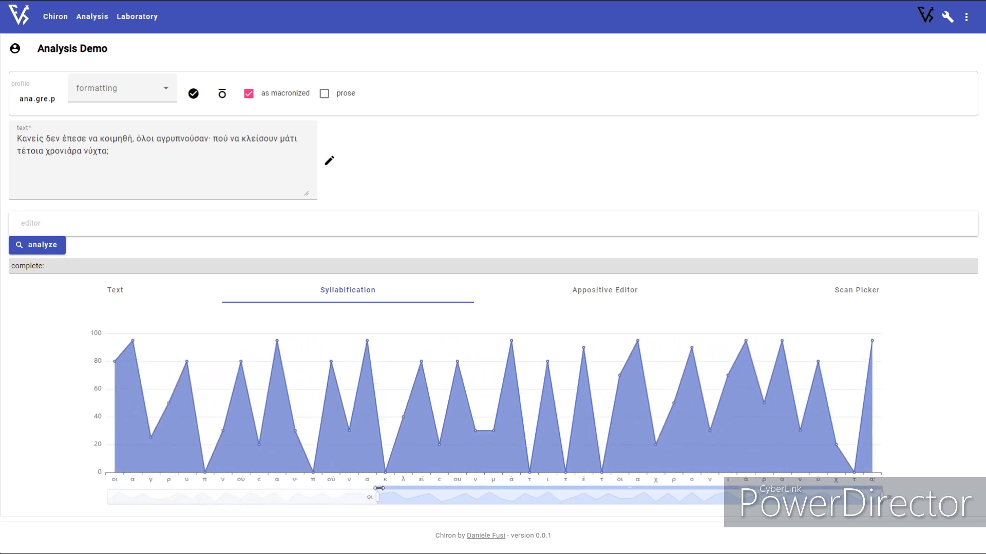
{"action": "mouse_move", "coordinate": [884, 499]}
{"action": "left_mouse_down"}
{"action": "mouse_move", "coordinate": [551, 500]}
{"action": "mouse_move", "coordinate": [897, 508]}
{"action": "left_mouse_up"}
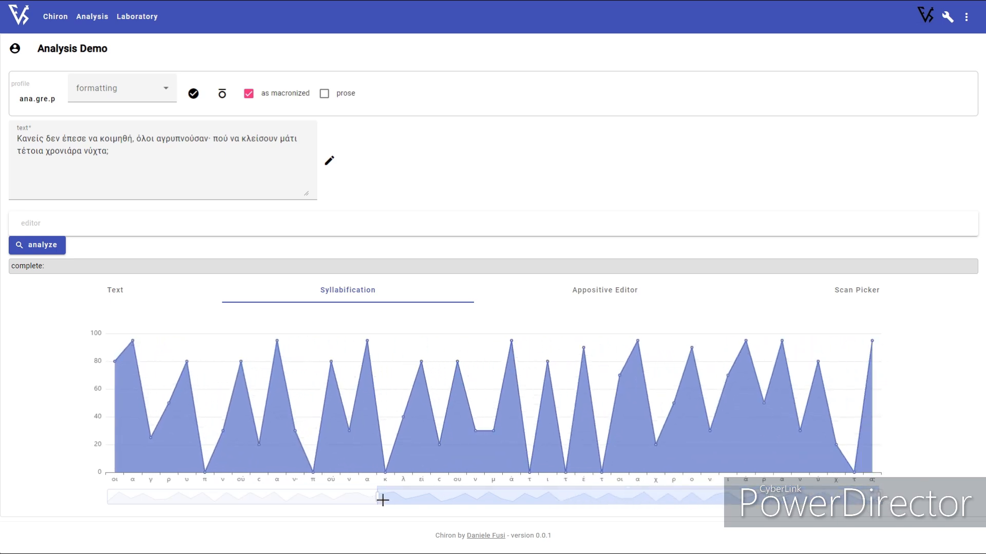
{"action": "left_click_drag", "start_coordinate": [377, 497], "coordinate": [17, 485]}
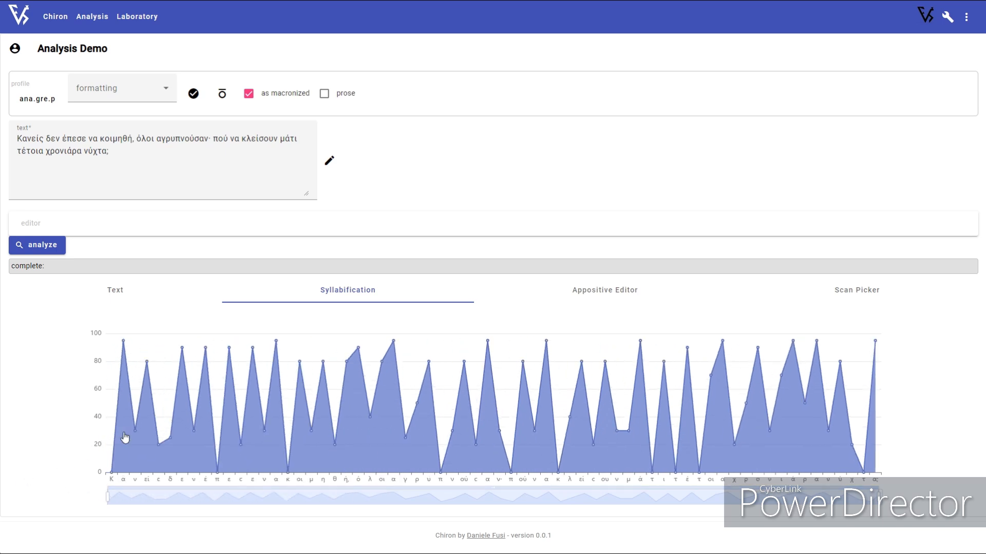